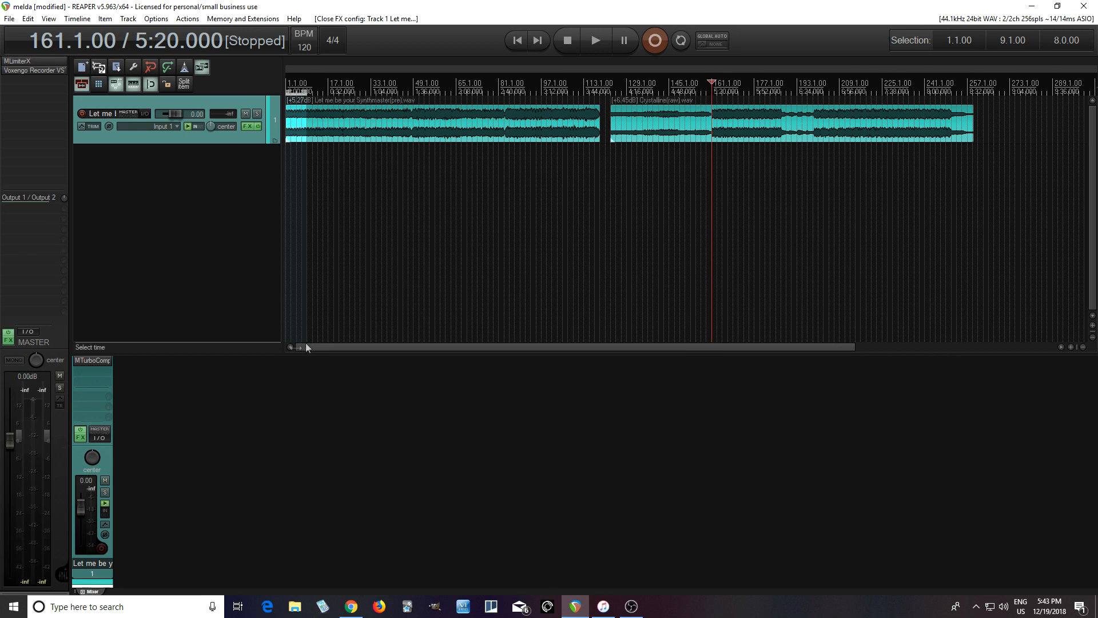
# - Open the MTurboCompMB plugin on track 1 and audition the song with the plugin bypassed, re-enabling it after playback
pyautogui.click(92, 362)
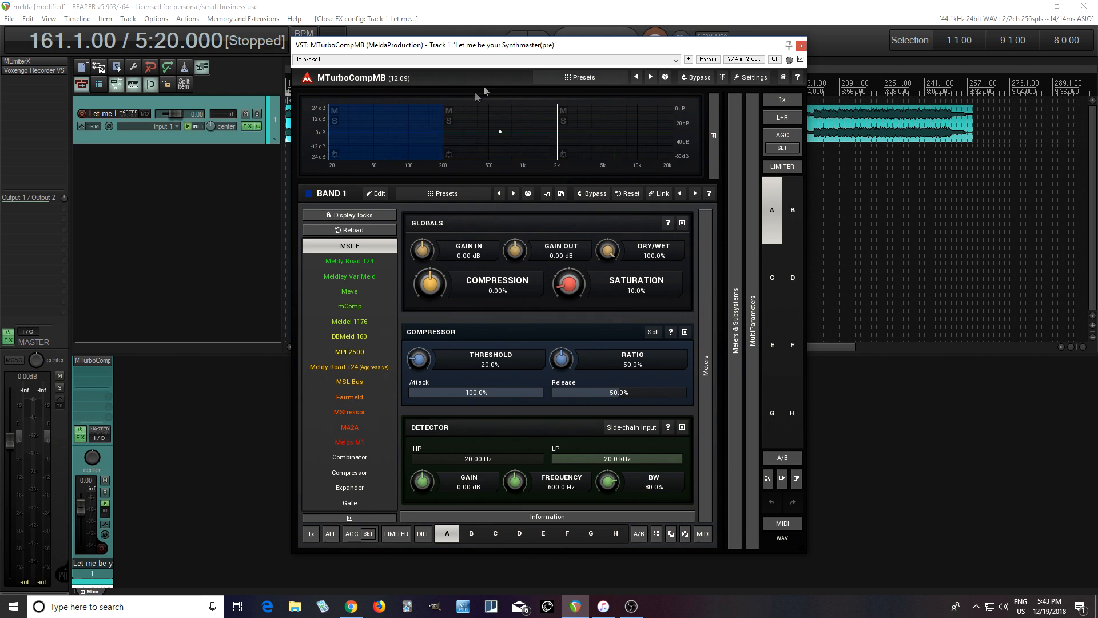
pyautogui.moveTo(524, 50); pyautogui.dragTo(338, 79)
pyautogui.click(513, 107)
pyautogui.moveTo(477, 80)
pyautogui.mouseDown()
pyautogui.moveTo(399, 84)
pyautogui.moveTo(462, 84)
pyautogui.mouseUp()
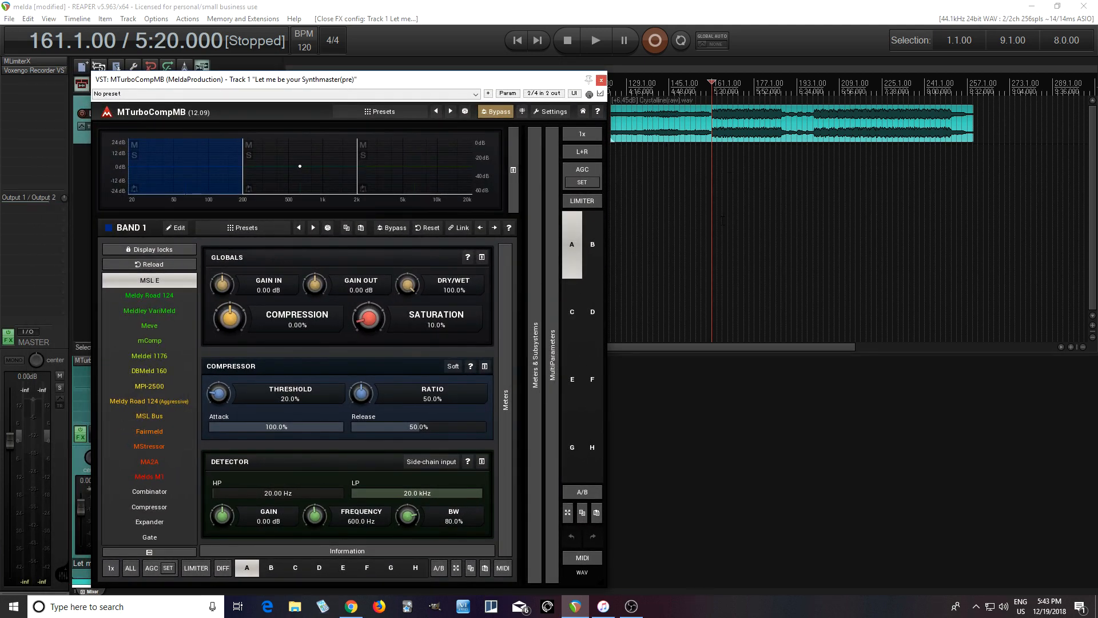
pyautogui.click(600, 49)
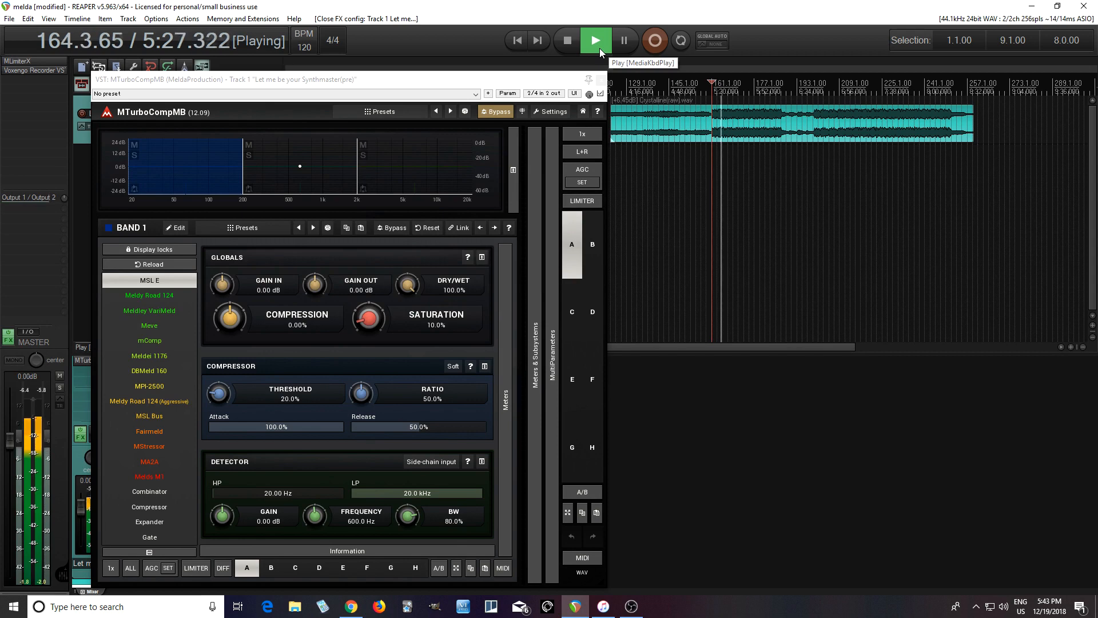
pyautogui.click(566, 40)
pyautogui.moveTo(441, 85); pyautogui.dragTo(497, 79)
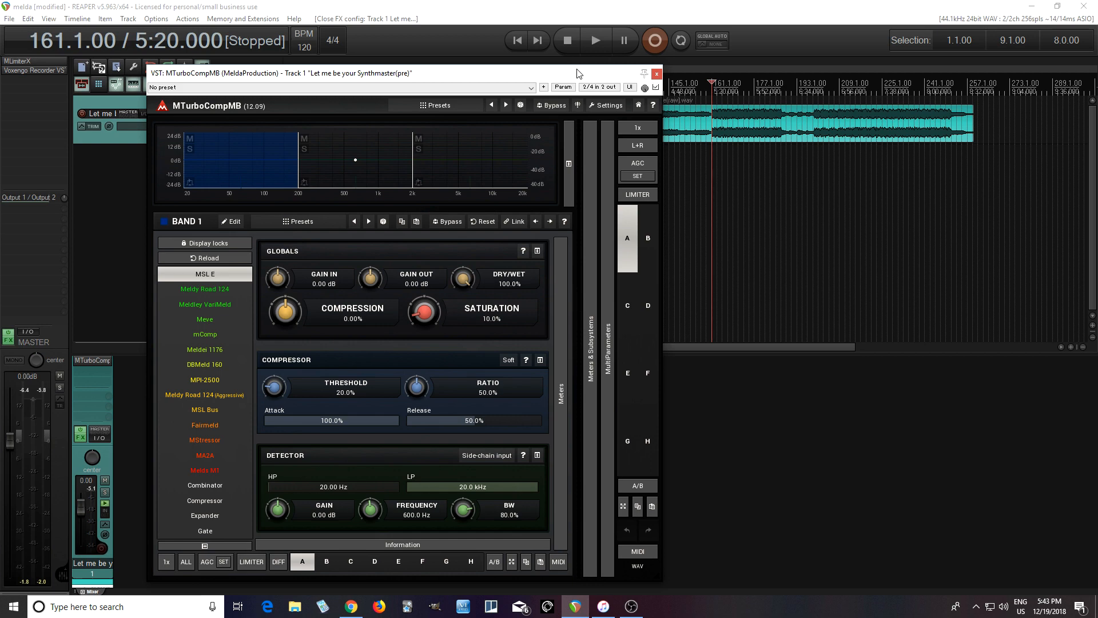
# - Open the band 2 configuration to review the crossover type and slope options, and close it again
pyautogui.doubleClick(377, 169)
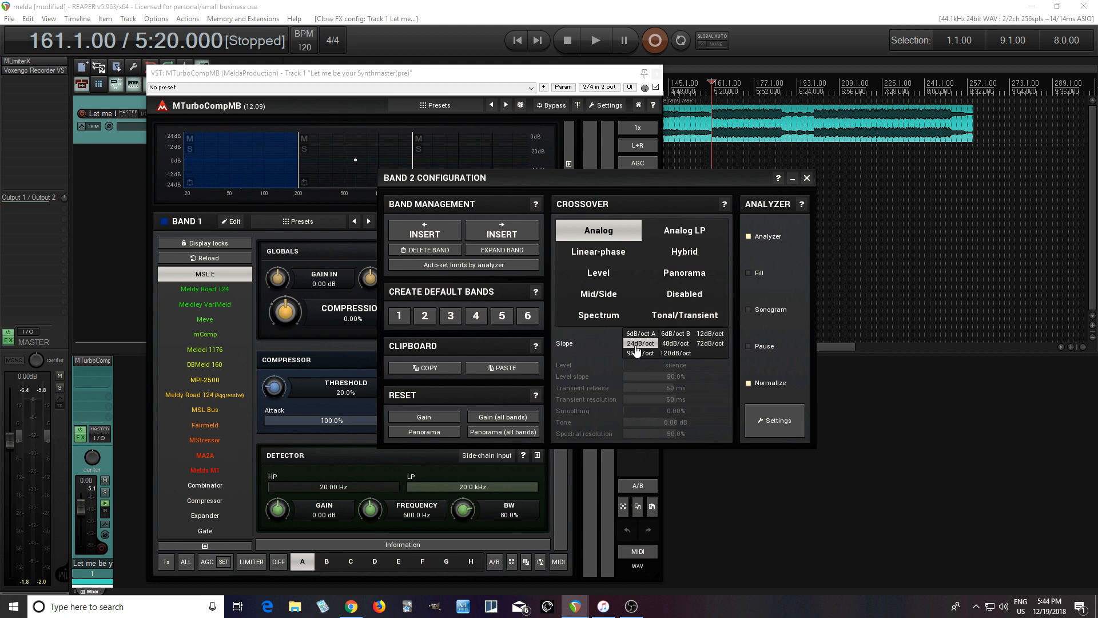
pyautogui.click(806, 178)
pyautogui.moveTo(523, 73)
pyautogui.mouseDown()
pyautogui.moveTo(561, 91)
pyautogui.moveTo(543, 73)
pyautogui.mouseUp()
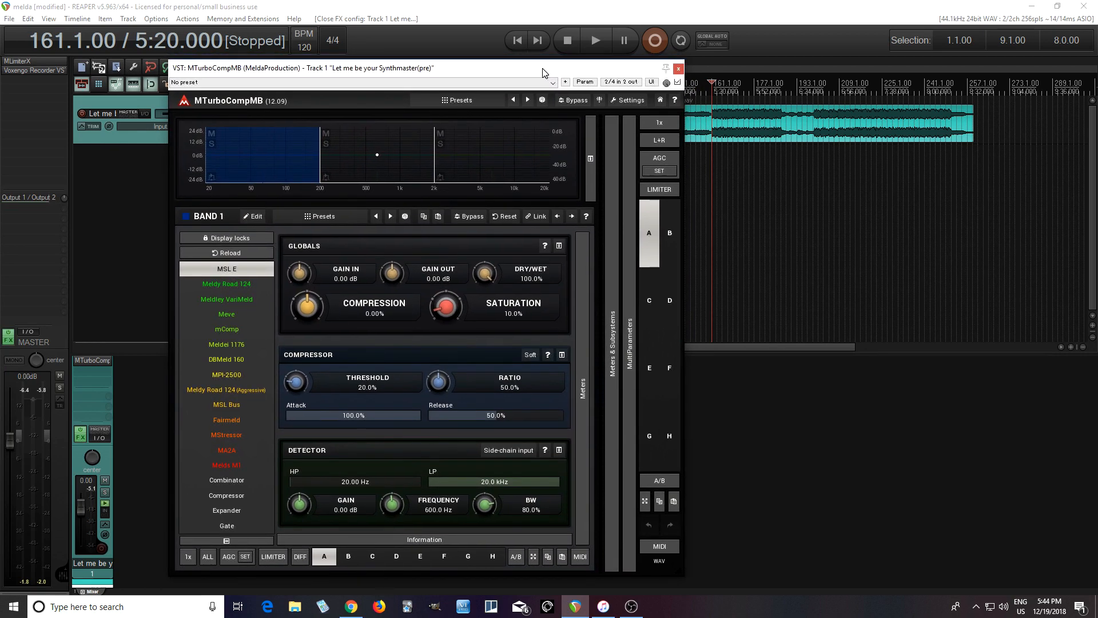
# - Solo band 1 and lower its upper crossover to slightly above 141 Hz while the song plays
pyautogui.click(212, 144)
pyautogui.click(594, 40)
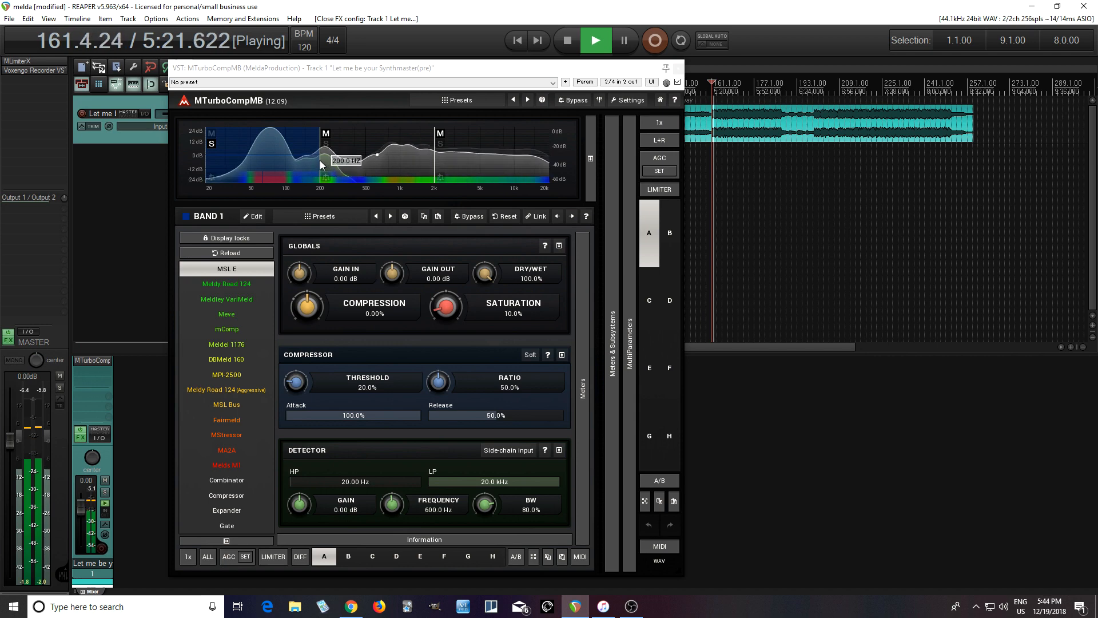
pyautogui.moveTo(320, 164); pyautogui.dragTo(302, 162)
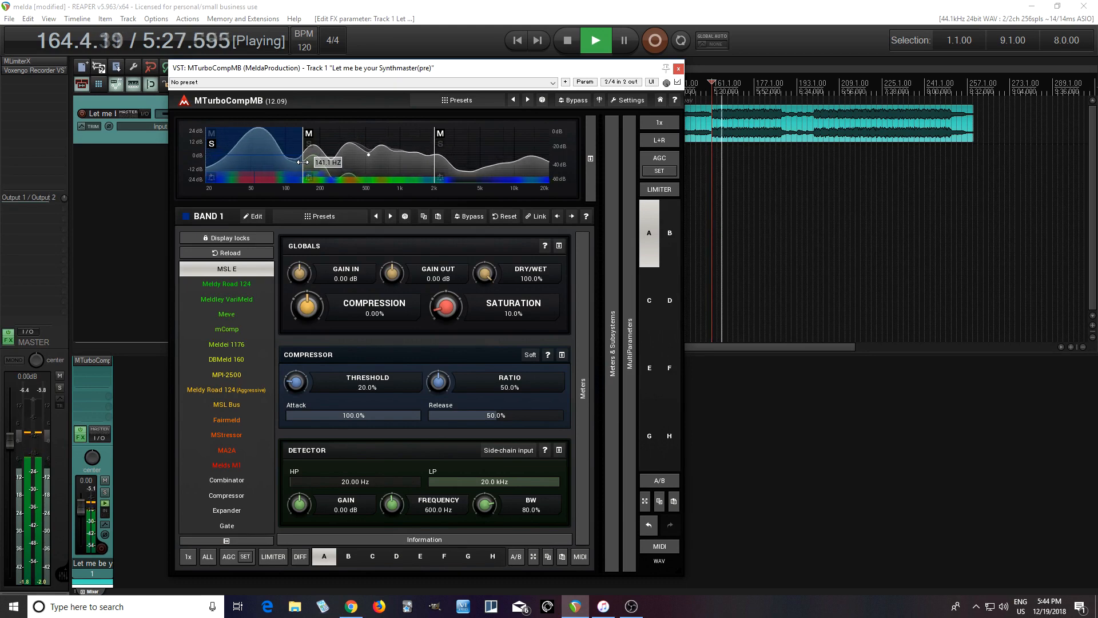
pyautogui.moveTo(303, 162); pyautogui.dragTo(305, 160)
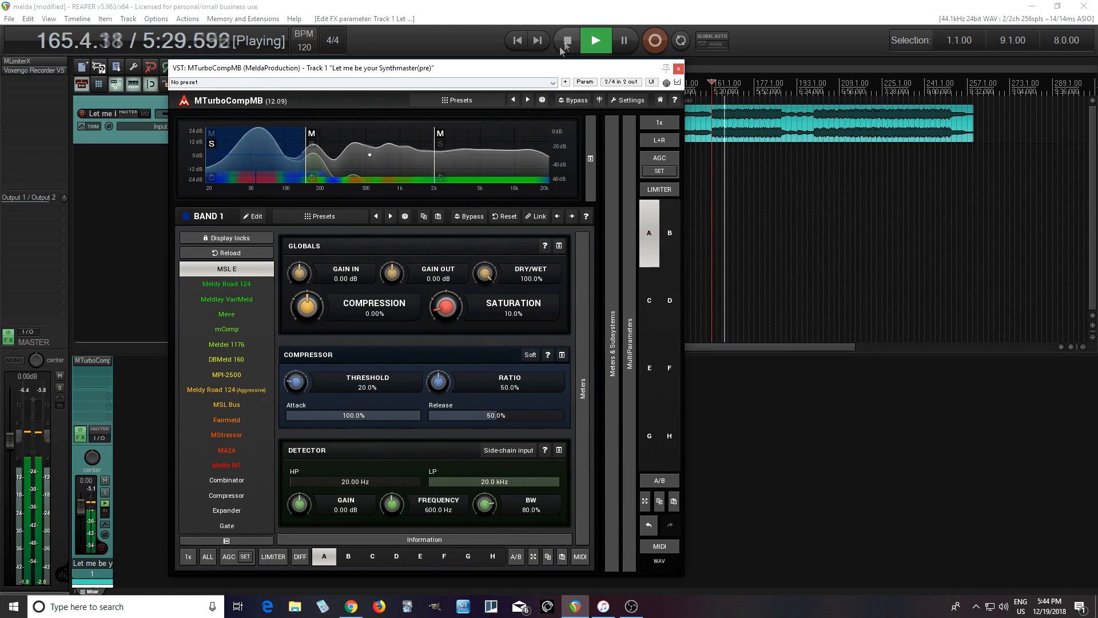
pyautogui.click(565, 40)
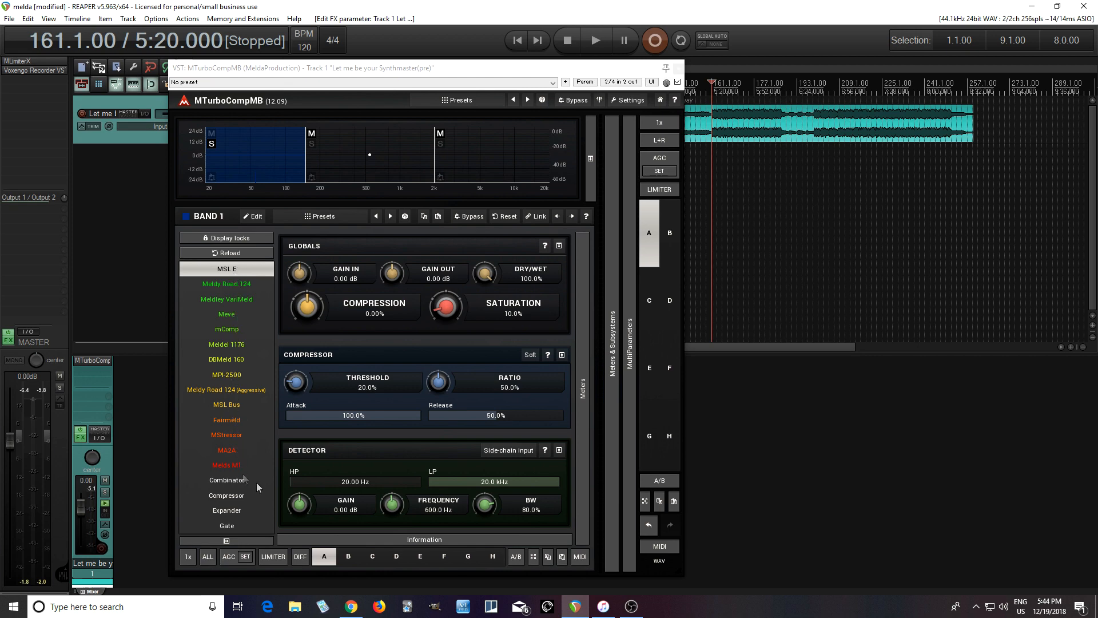
# - Show the compressor descriptions, try Meve and Meldei 1176 on band 1, and settle on DBMeld 160
pyautogui.click(422, 539)
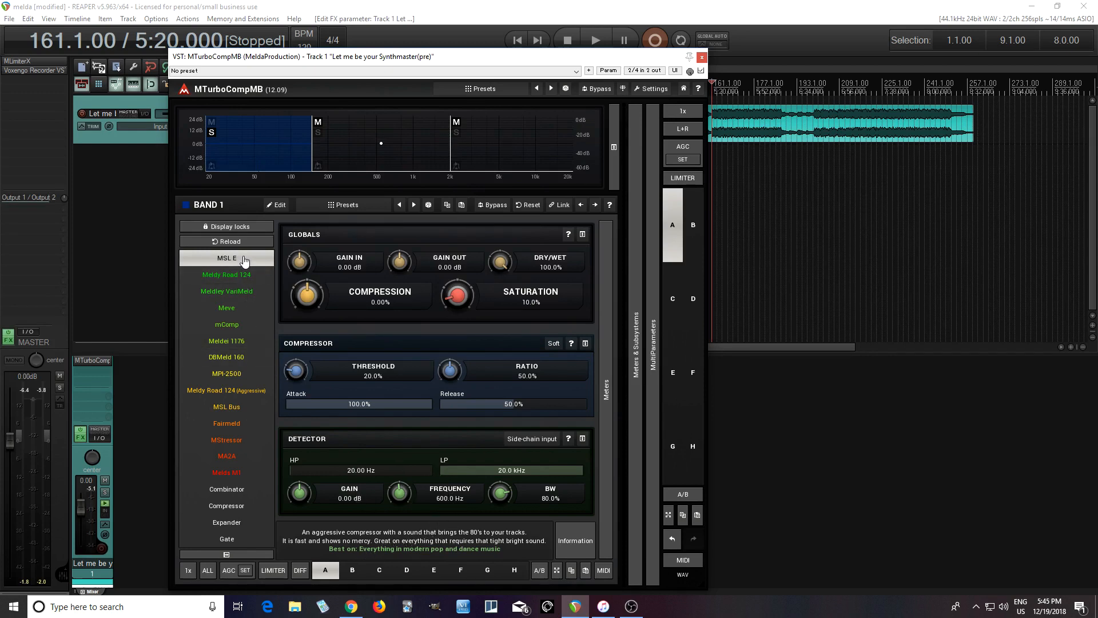
pyautogui.click(254, 309)
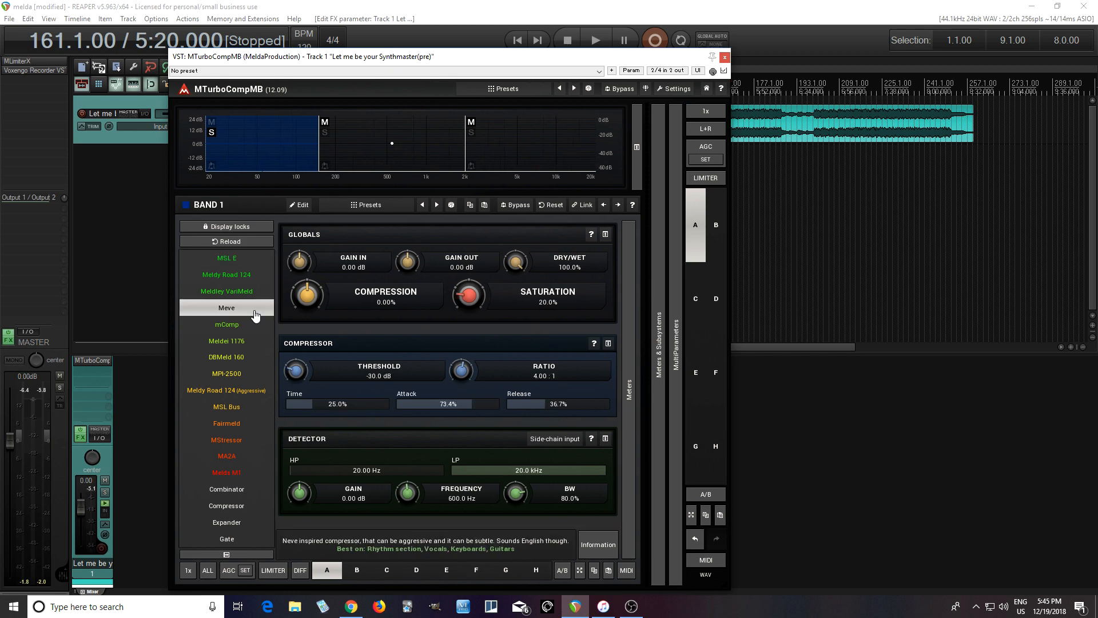
pyautogui.click(253, 346)
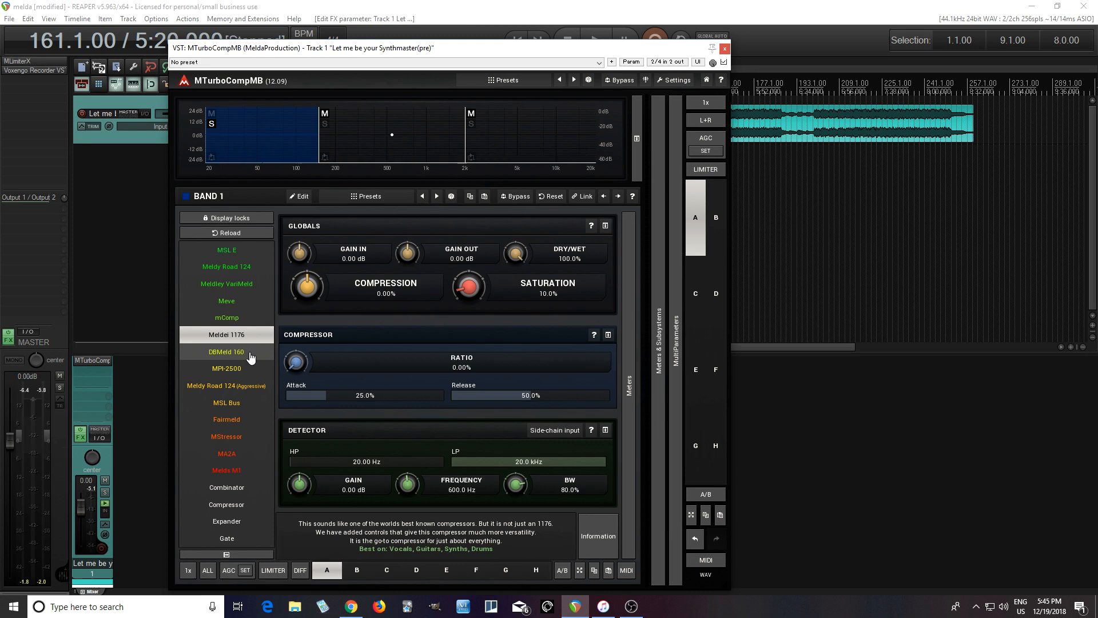
pyautogui.click(250, 357)
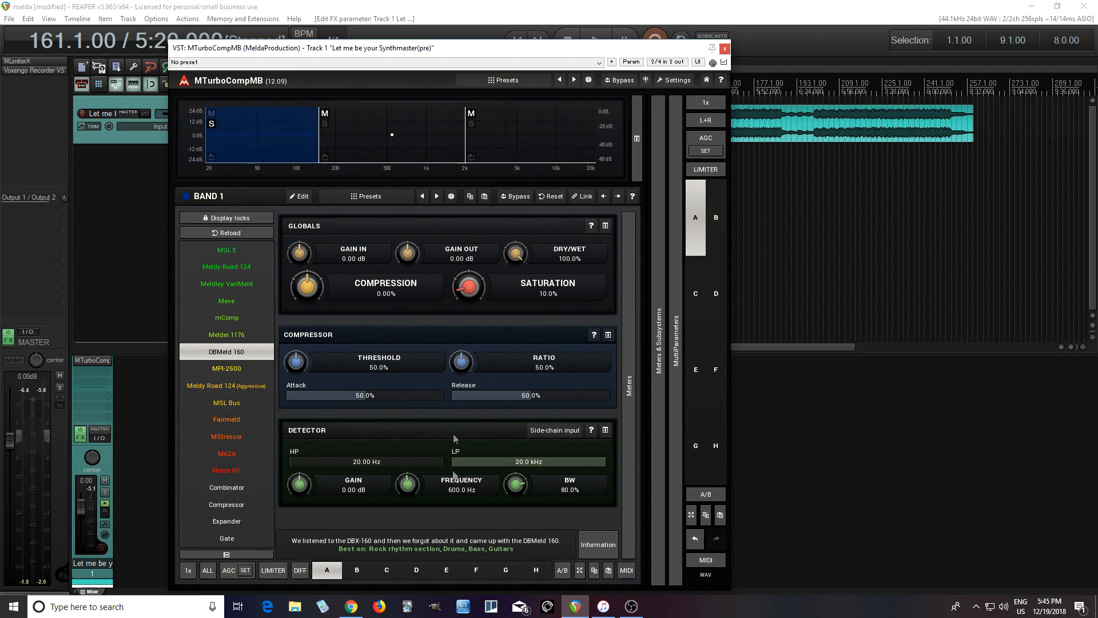
pyautogui.moveTo(566, 53); pyautogui.dragTo(514, 56)
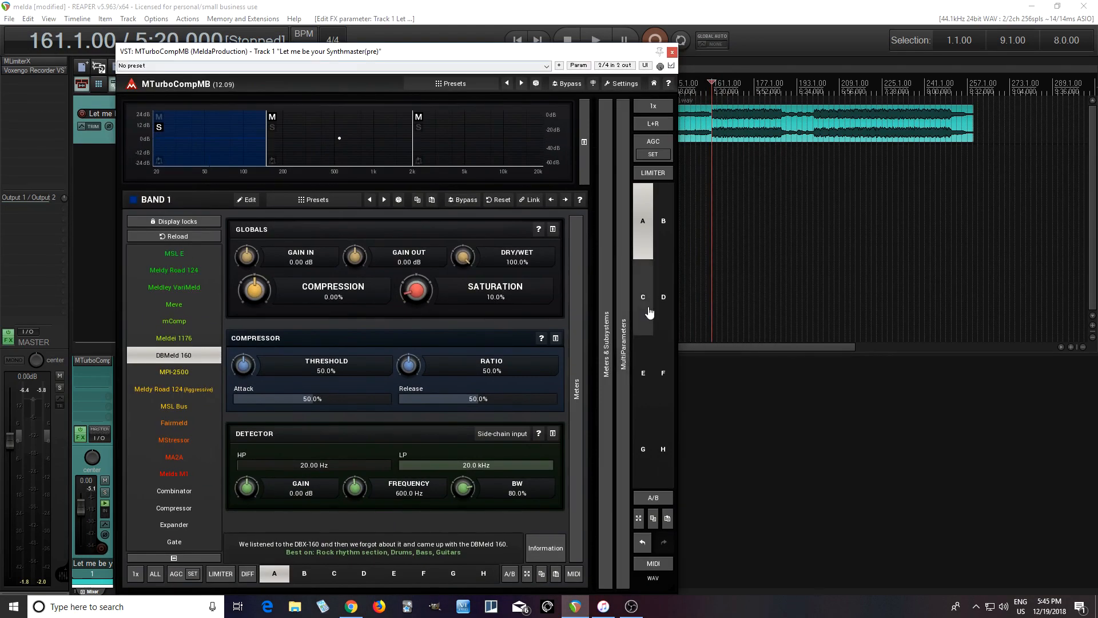
# - Show the plugin's meters and subsystems section, hide the compressor descriptions, and fit the plugin window on screen
pyautogui.click(606, 299)
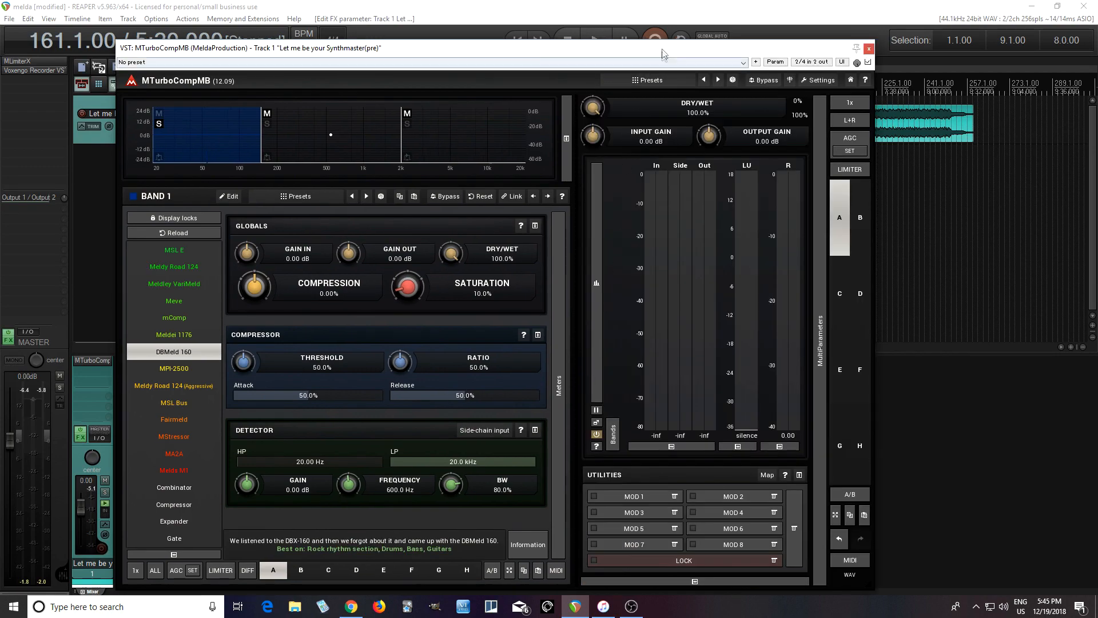
pyautogui.moveTo(654, 55); pyautogui.dragTo(550, 42)
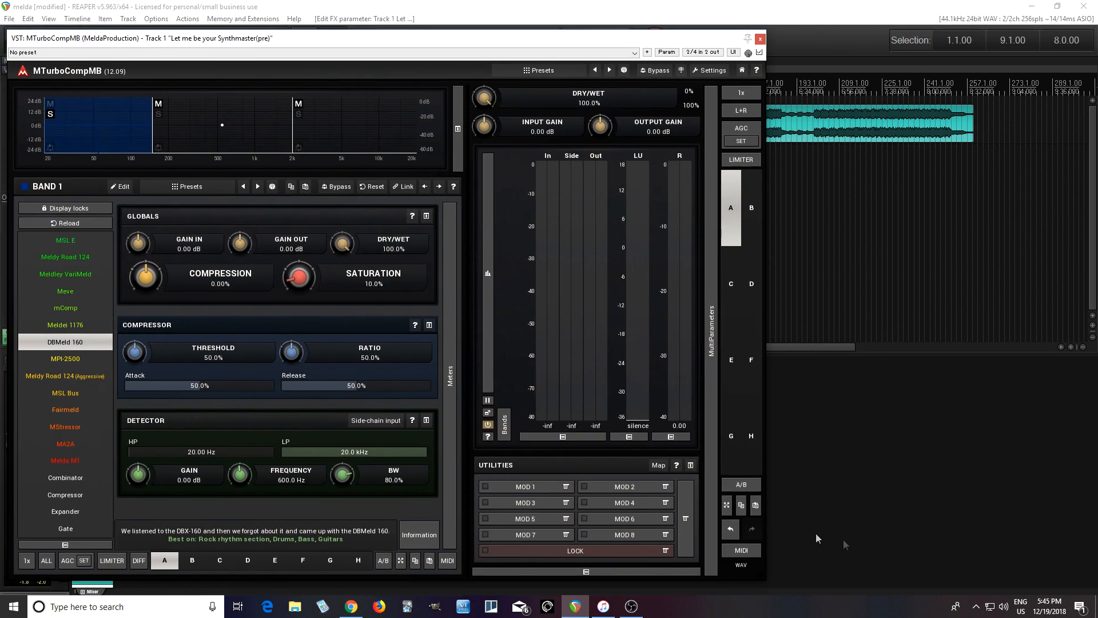
pyautogui.moveTo(760, 575); pyautogui.dragTo(709, 567)
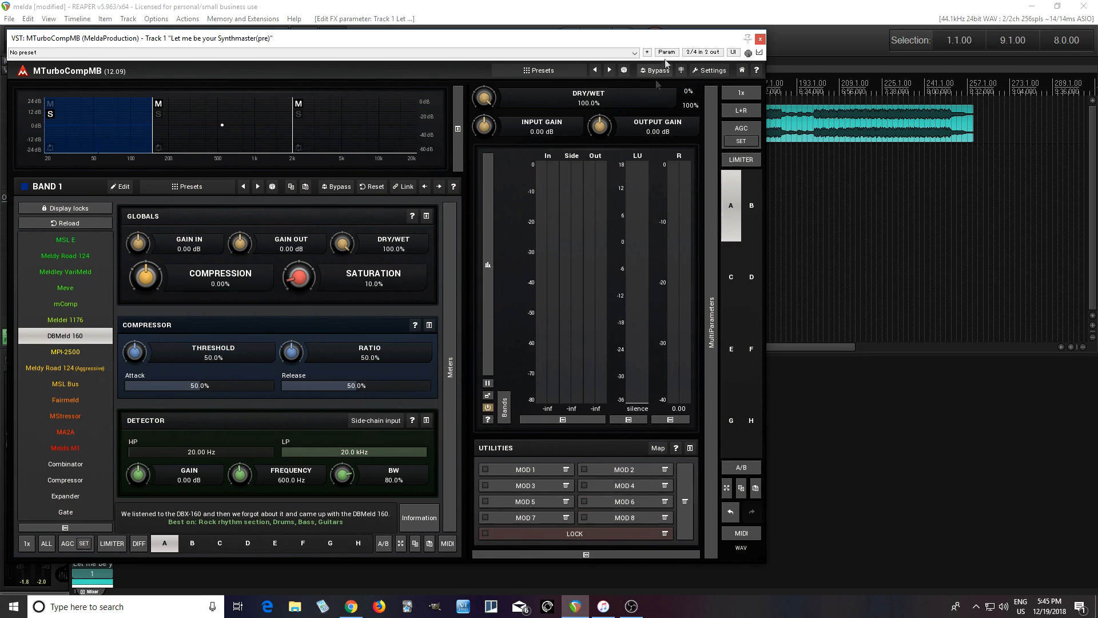
pyautogui.click(420, 518)
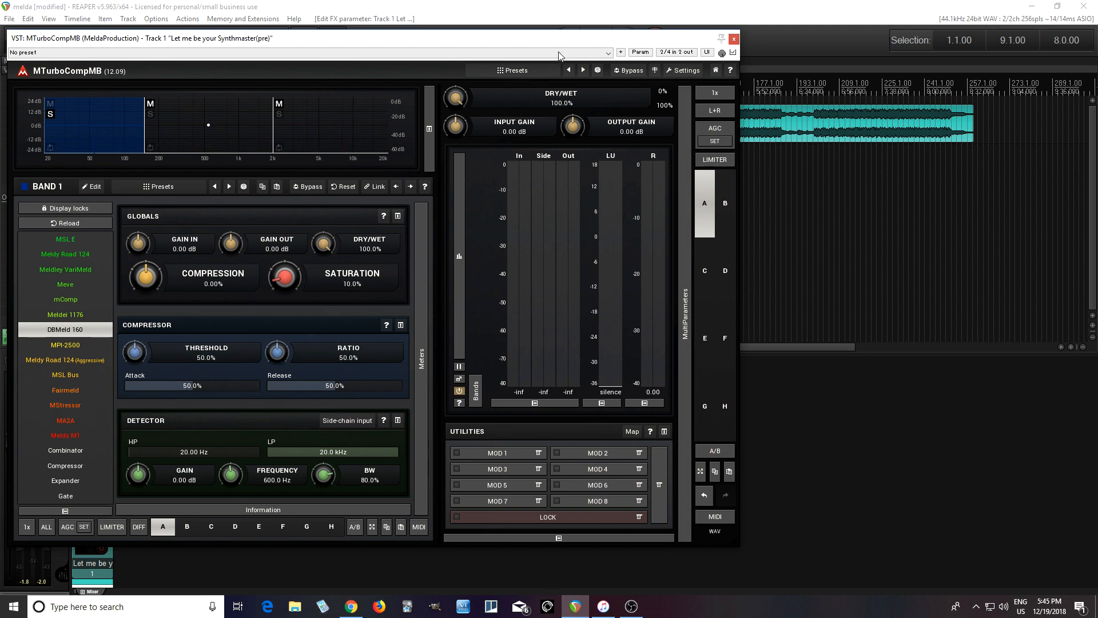
pyautogui.moveTo(560, 35); pyautogui.dragTo(616, 59)
# - During playback, set band 1's compressor to threshold 73.2%, ratio 30.8%, attack 44.8% and release 31.6%
pyautogui.click(600, 41)
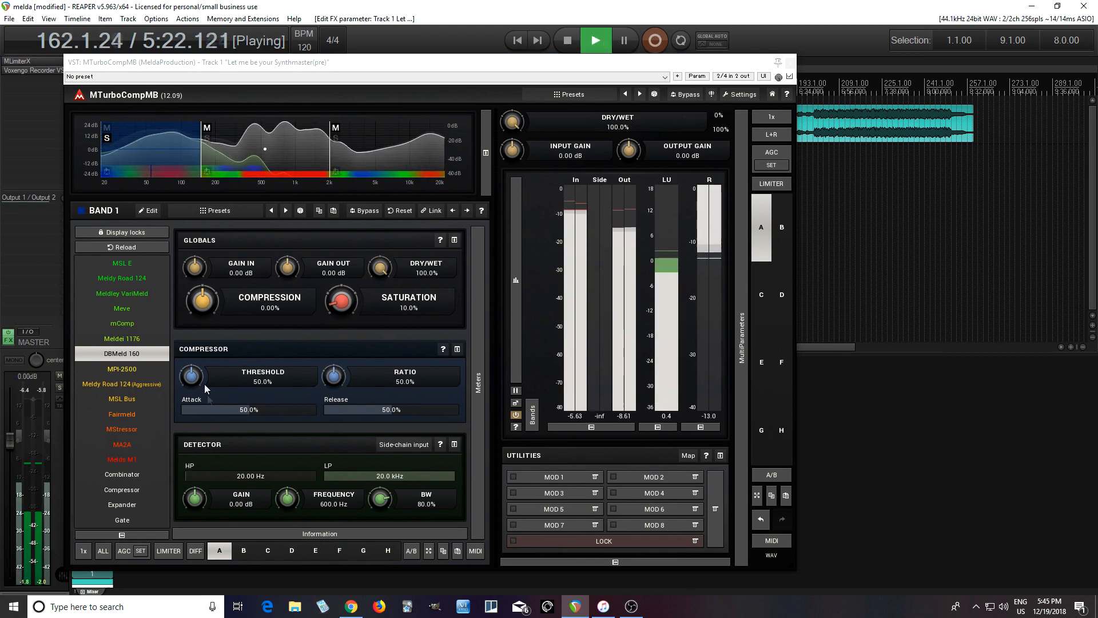
pyautogui.moveTo(202, 382); pyautogui.dragTo(202, 435)
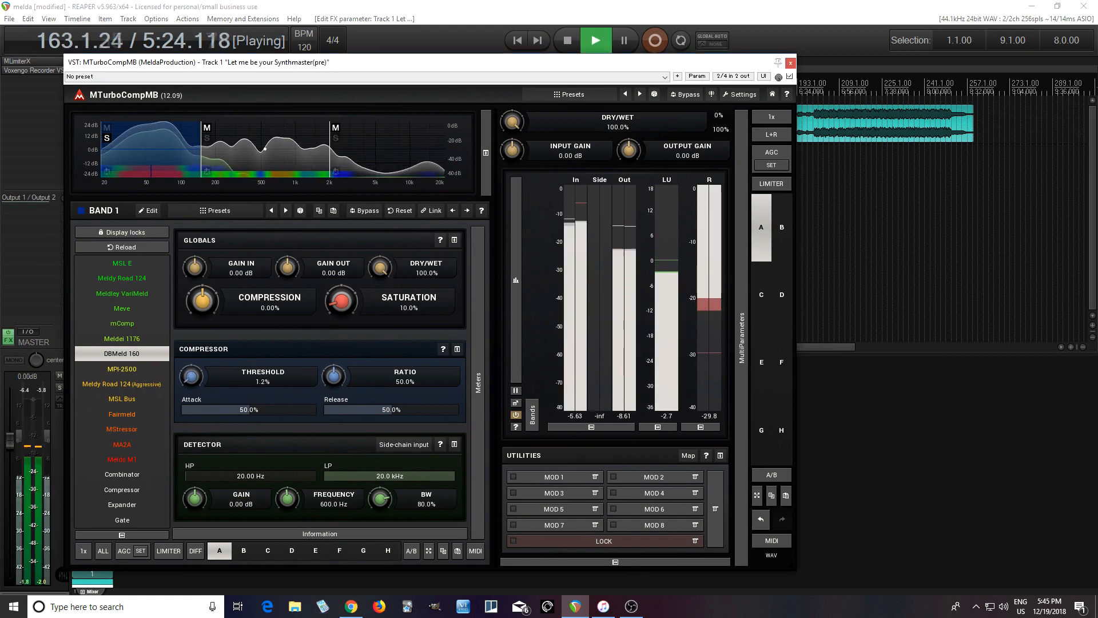
pyautogui.moveTo(248, 410)
pyautogui.mouseDown()
pyautogui.moveTo(216, 409)
pyautogui.moveTo(227, 410)
pyautogui.mouseUp()
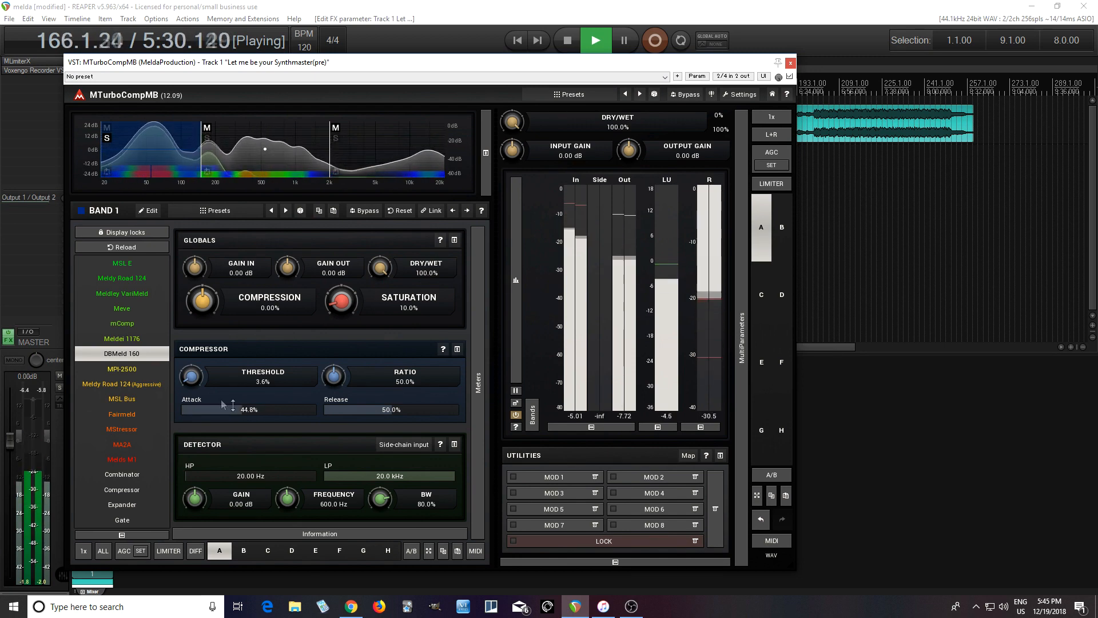
pyautogui.moveTo(192, 376); pyautogui.dragTo(192, 329)
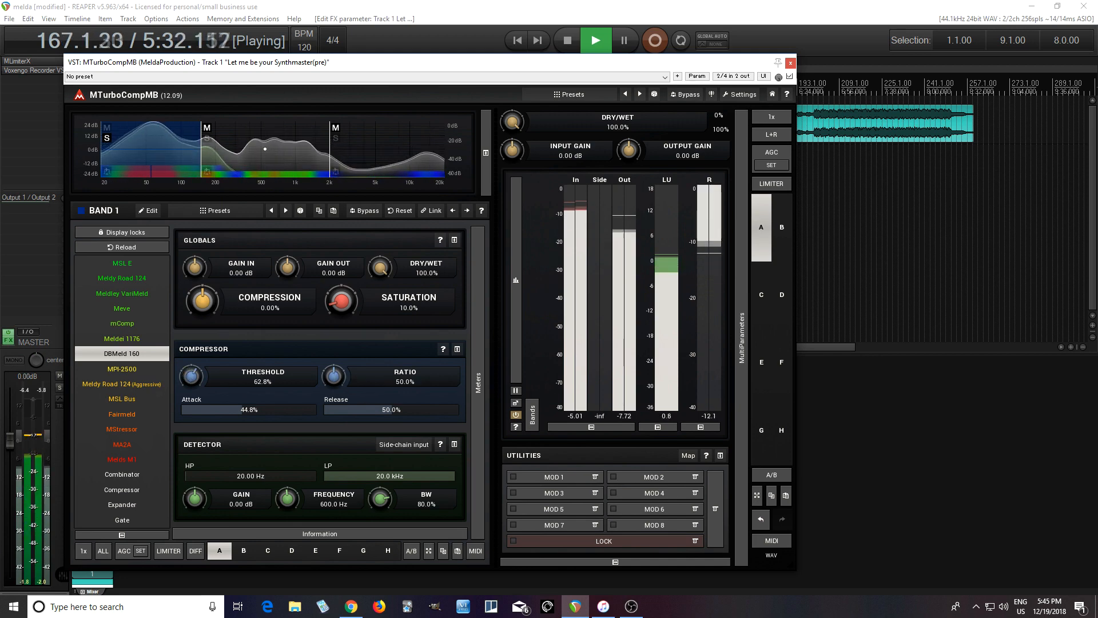
pyautogui.moveTo(197, 378); pyautogui.dragTo(197, 360)
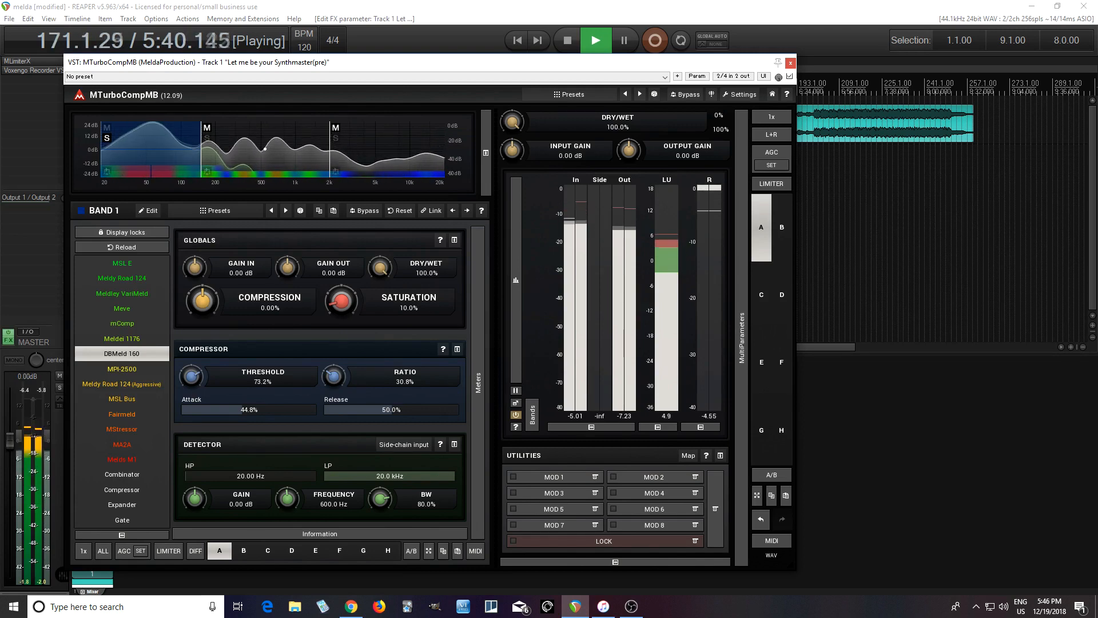
pyautogui.moveTo(371, 410)
pyautogui.mouseDown()
pyautogui.moveTo(350, 411)
pyautogui.moveTo(381, 410)
pyautogui.mouseUp()
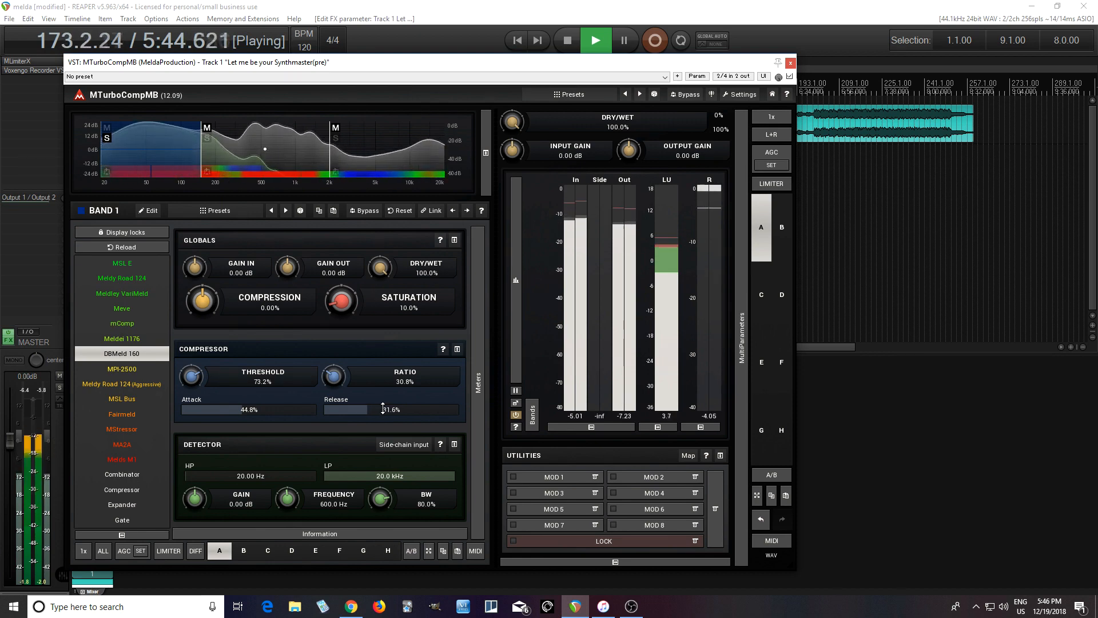
pyautogui.click(575, 42)
# - Play the soloed band 1 briefly to check its compressor settings by ear and on the meters
pyautogui.moveTo(530, 68); pyautogui.dragTo(615, 71)
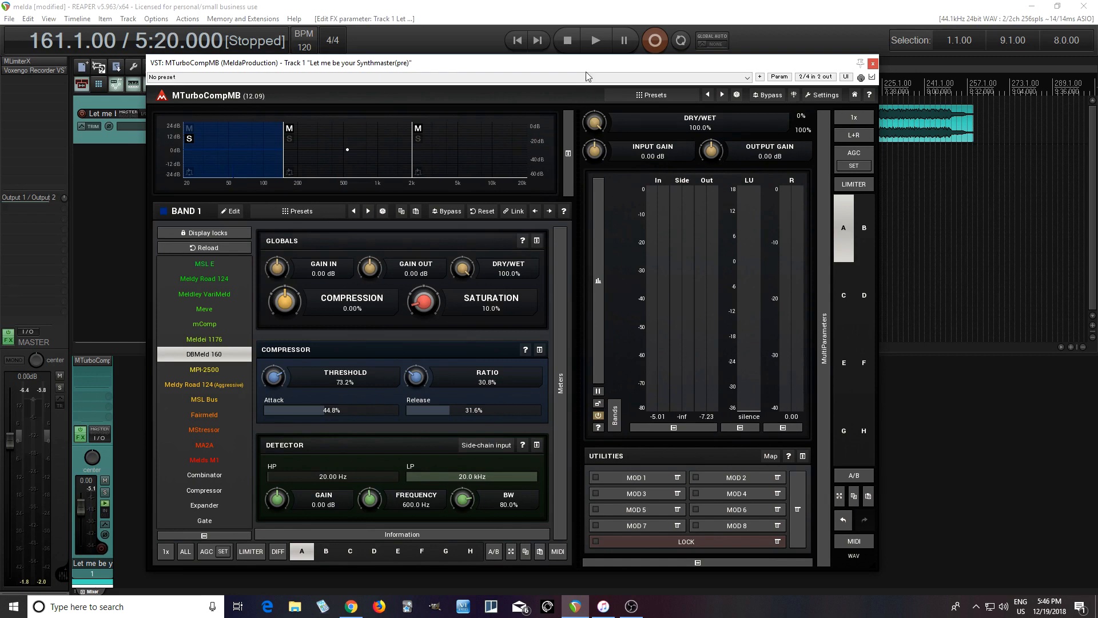
pyautogui.click(595, 38)
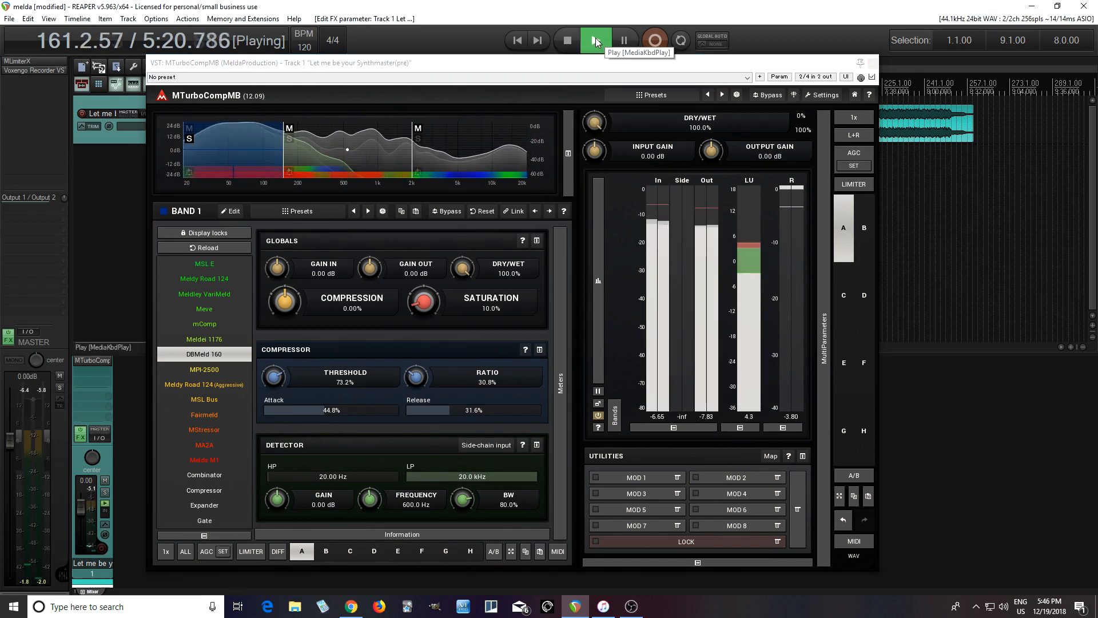
pyautogui.click(563, 49)
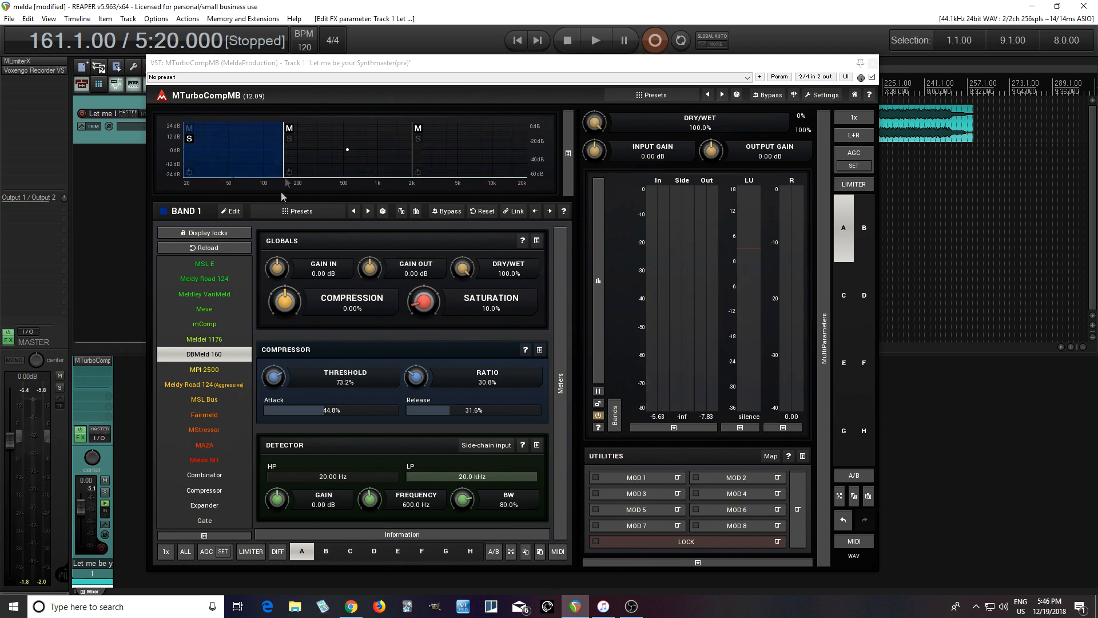
# - Solo band 2 and raise its upper crossover to about 2834 Hz while the song plays
pyautogui.click(289, 139)
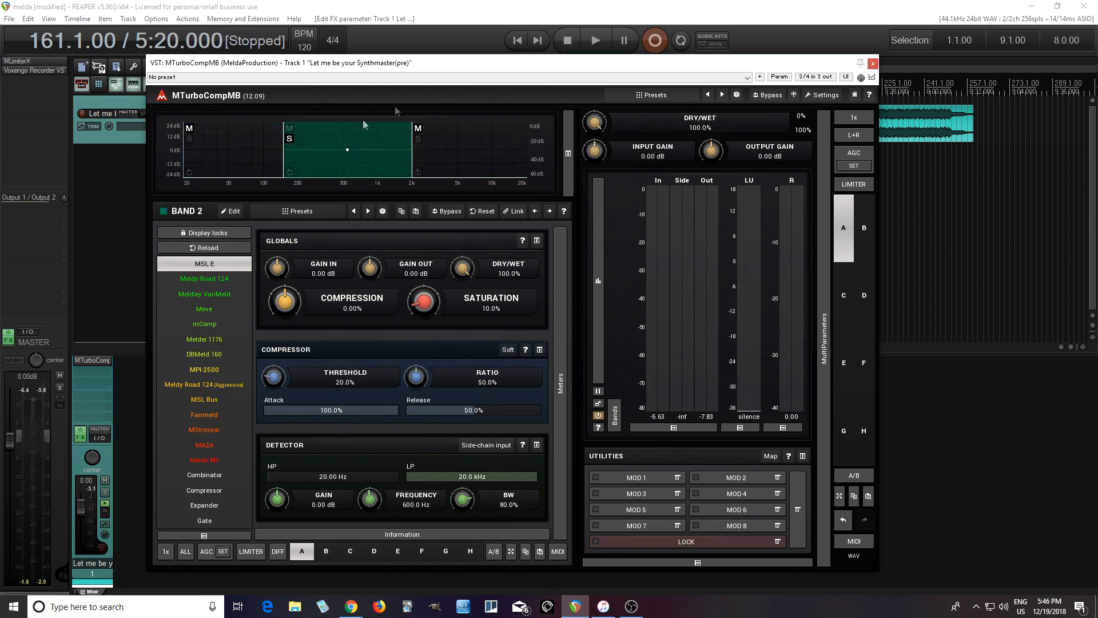
pyautogui.click(604, 36)
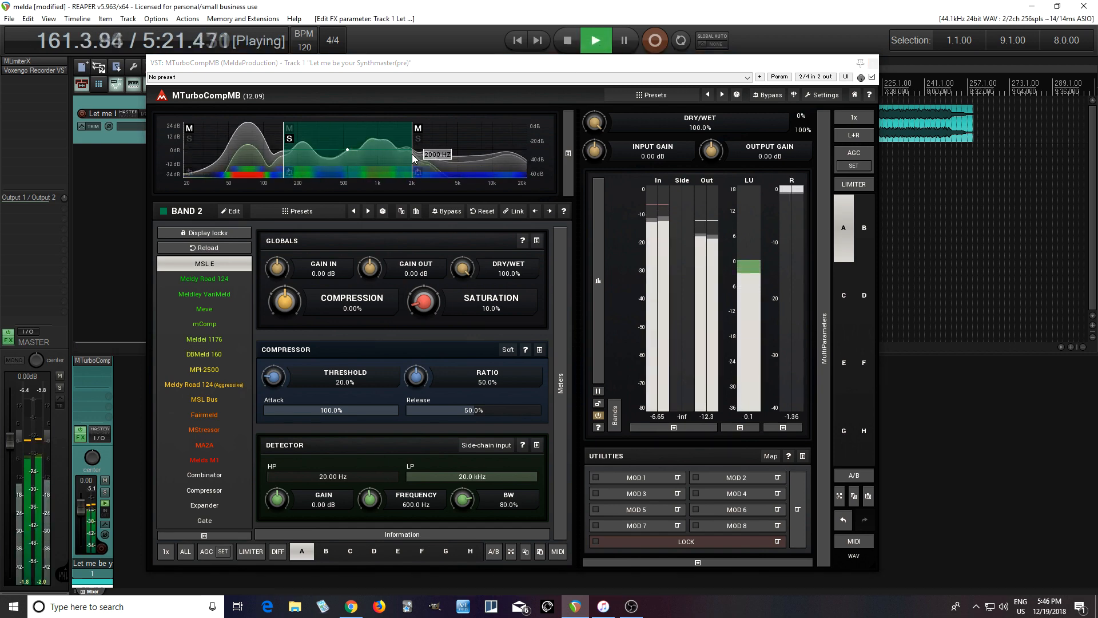
pyautogui.moveTo(411, 154)
pyautogui.mouseDown()
pyautogui.moveTo(453, 151)
pyautogui.moveTo(429, 151)
pyautogui.mouseUp()
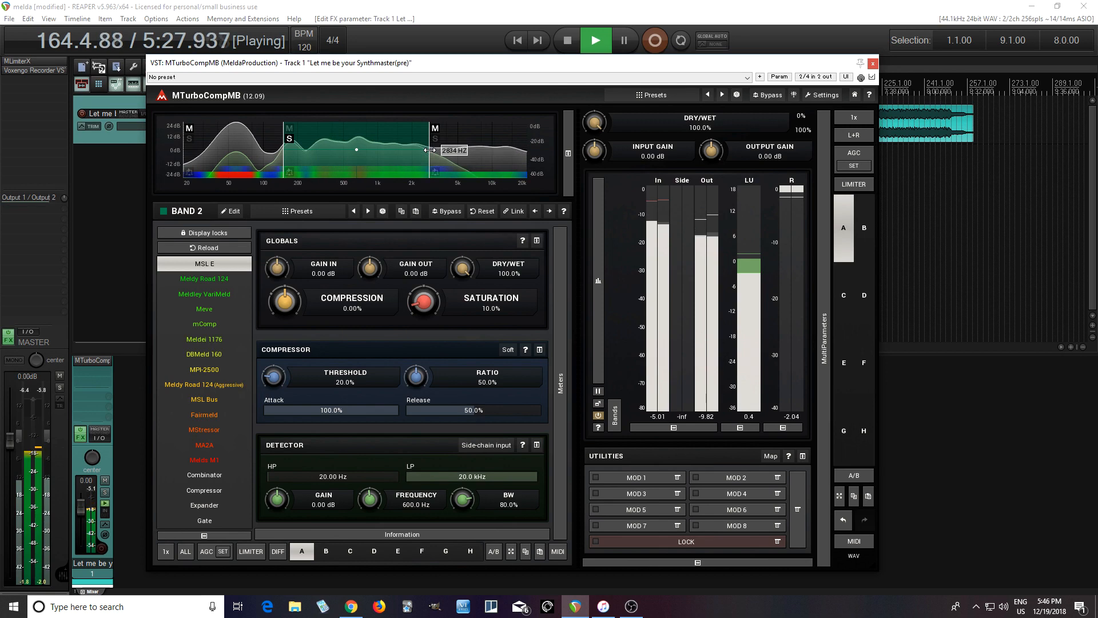
pyautogui.click(564, 44)
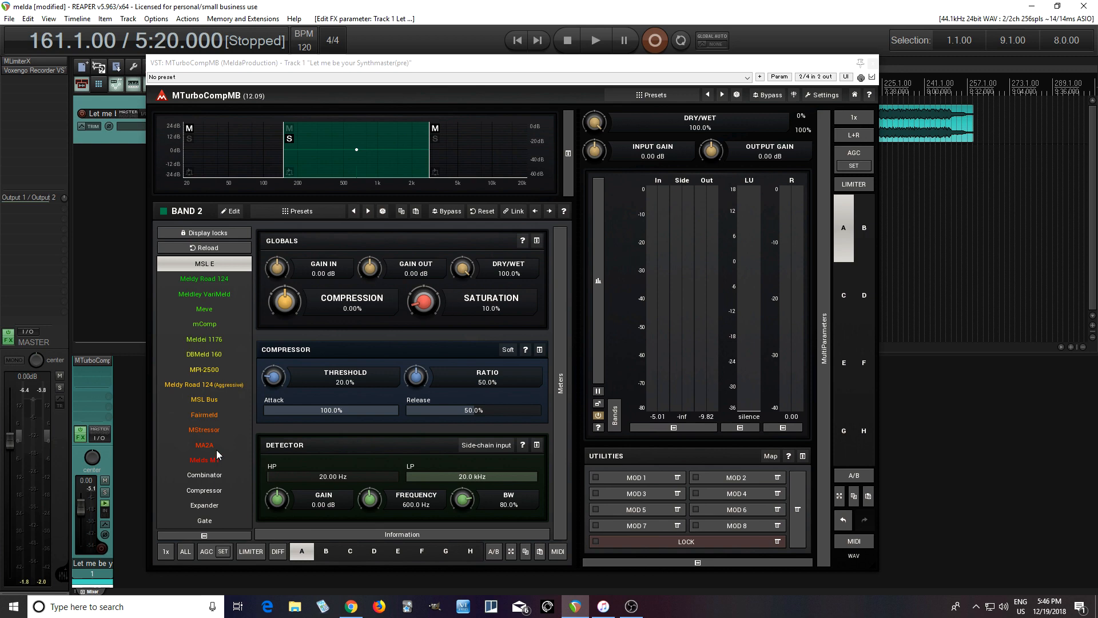
# - Show the compressor descriptions for band 2, try MSL Bus, and switch back to MSL E
pyautogui.click(458, 538)
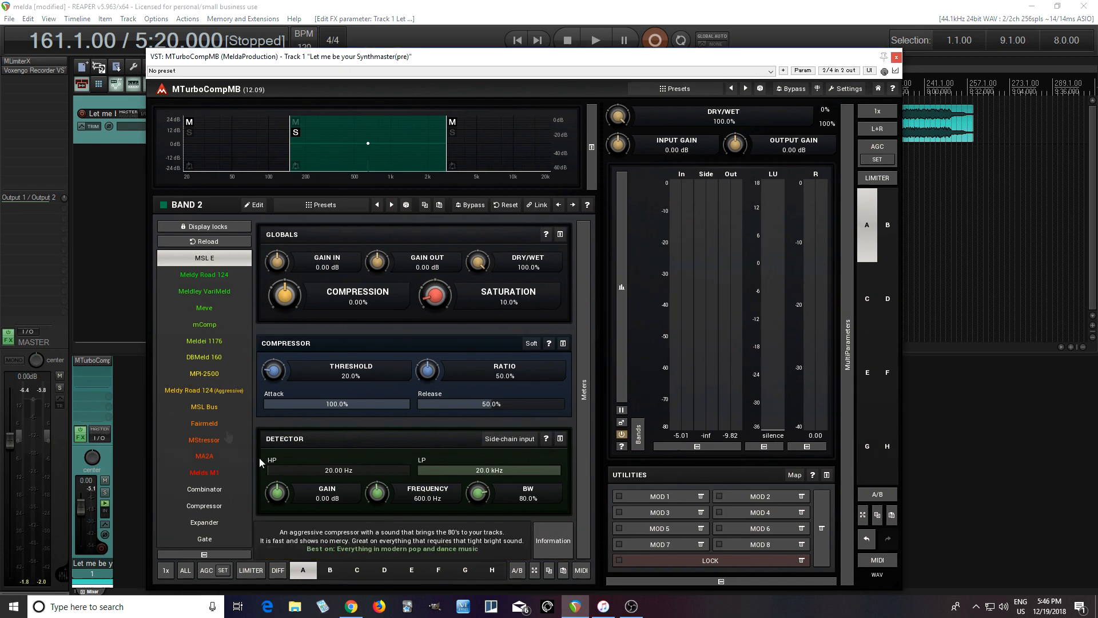
pyautogui.click(218, 410)
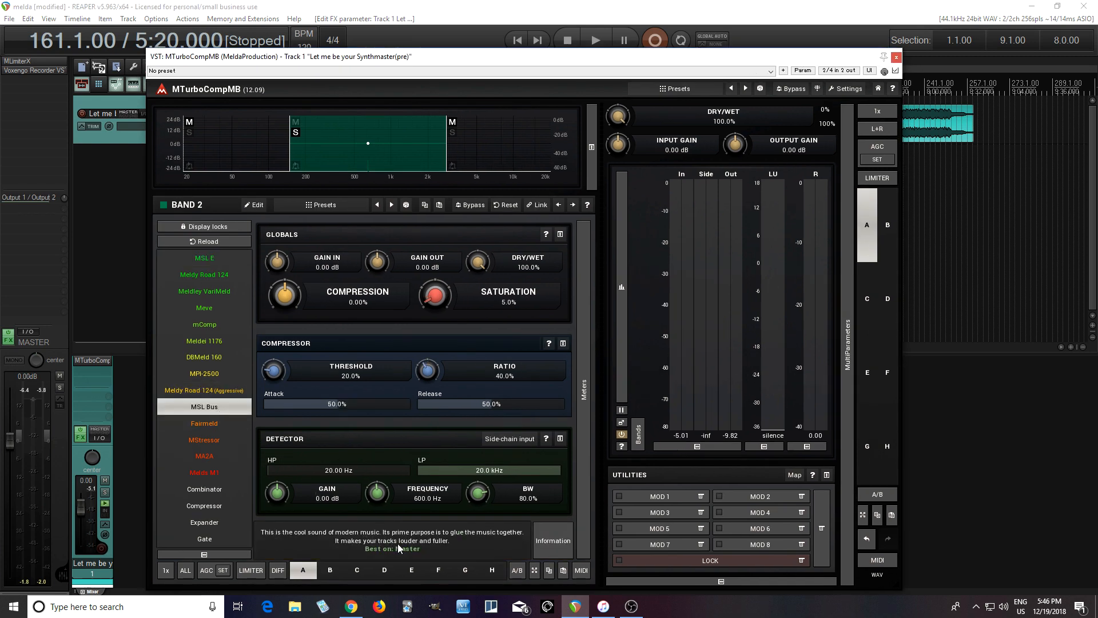
pyautogui.click(213, 258)
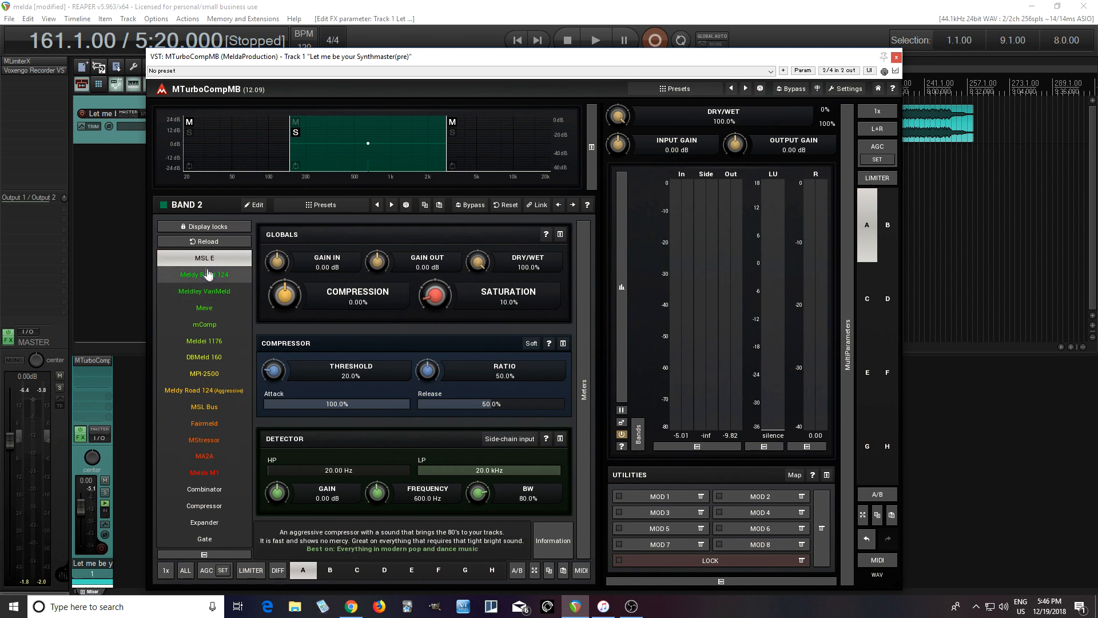
# - During playback, set band 2's compressor to threshold 14.8%, attack 36.4% and release 70.8%
pyautogui.click(598, 39)
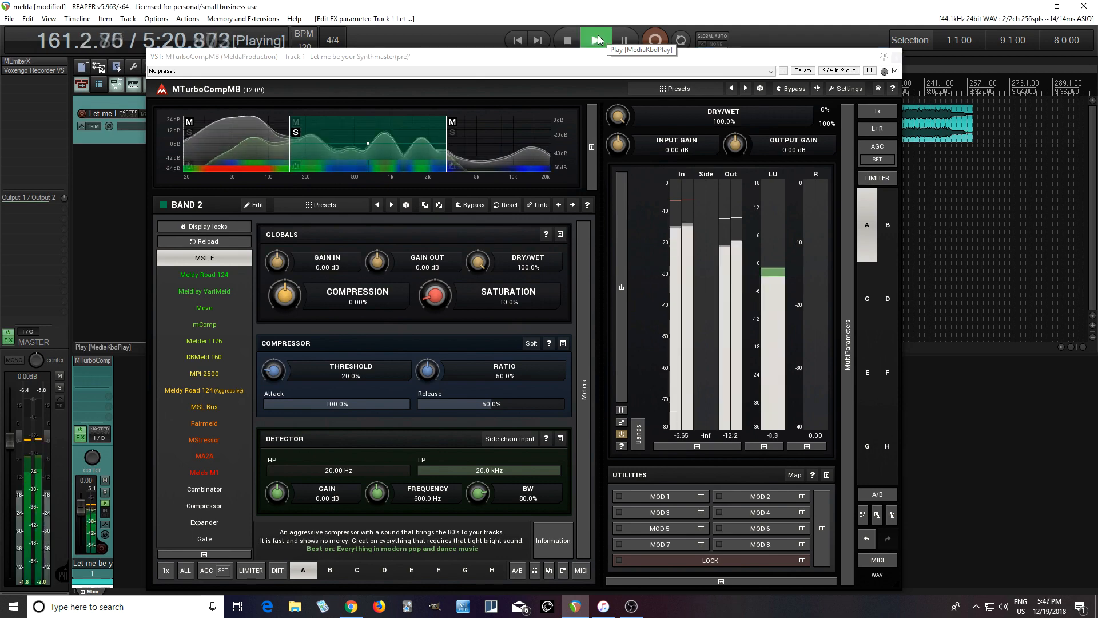
pyautogui.moveTo(383, 403); pyautogui.dragTo(373, 403)
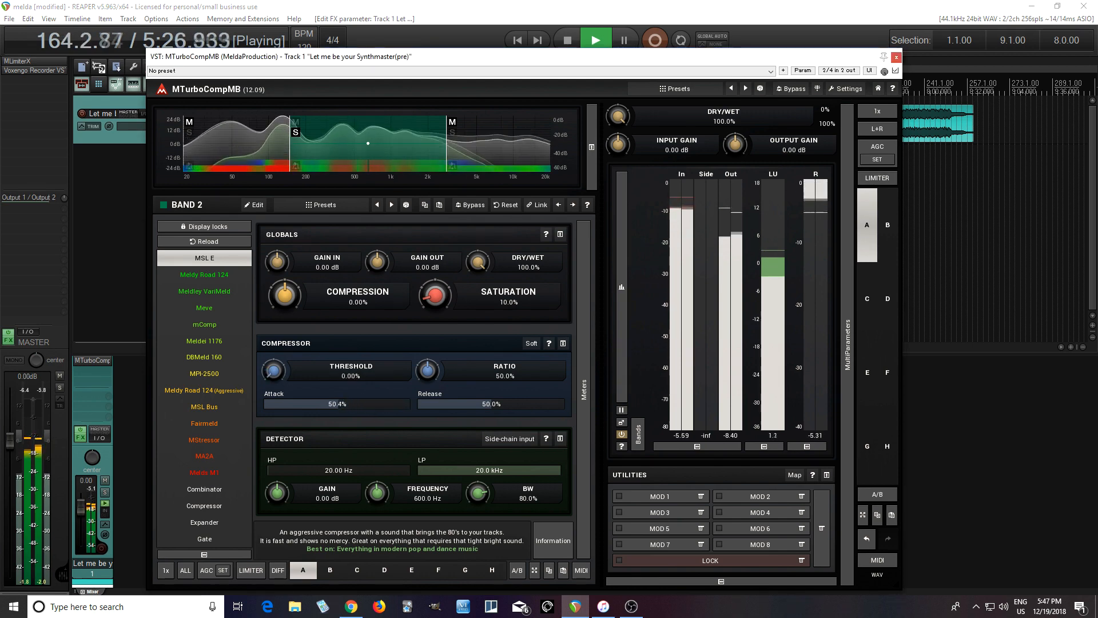
pyautogui.moveTo(332, 410); pyautogui.dragTo(304, 410)
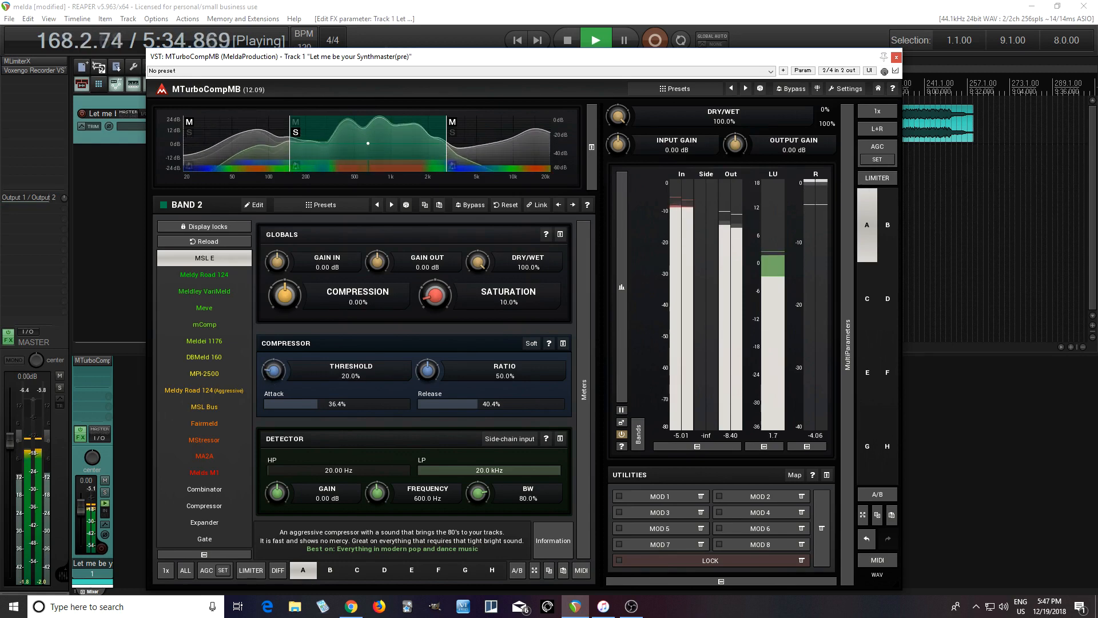
pyautogui.moveTo(274, 370); pyautogui.dragTo(273, 378)
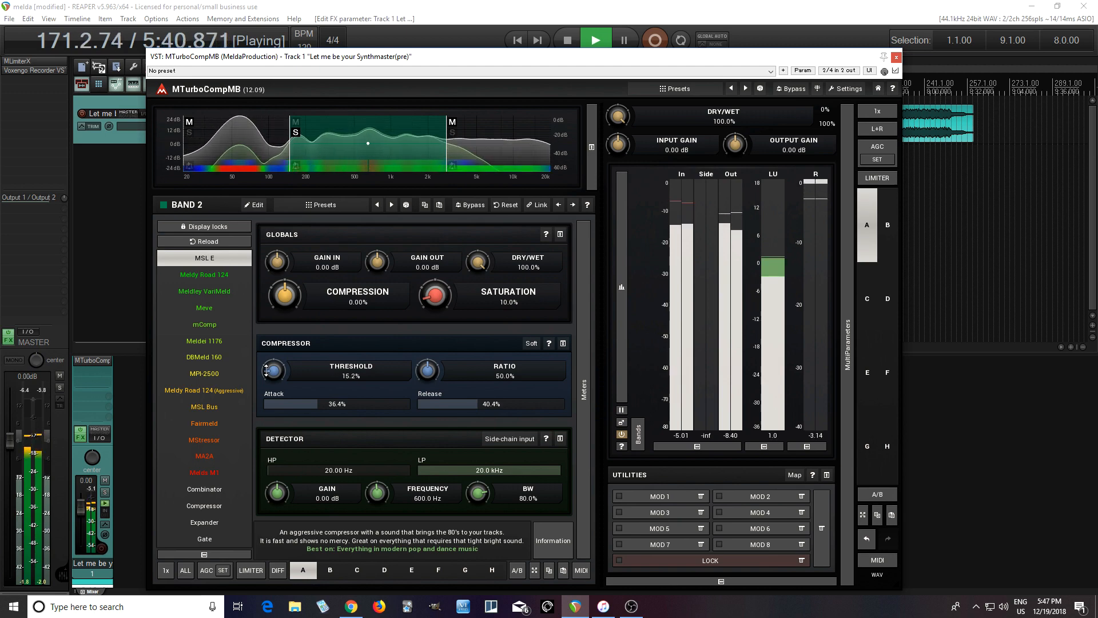
pyautogui.moveTo(468, 404); pyautogui.dragTo(468, 355)
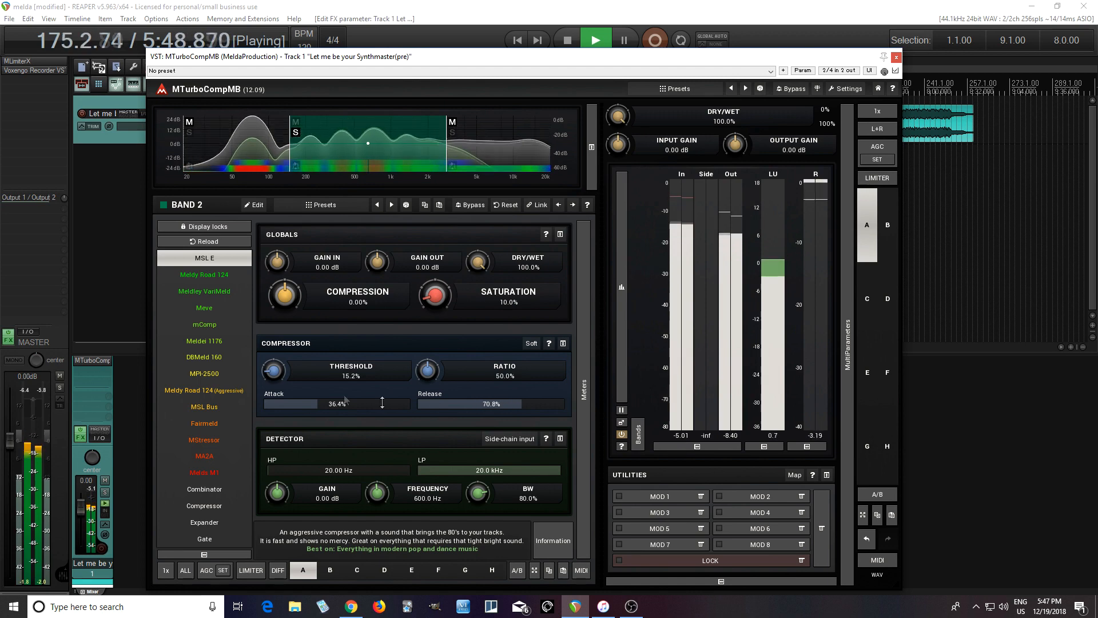
pyautogui.click(566, 38)
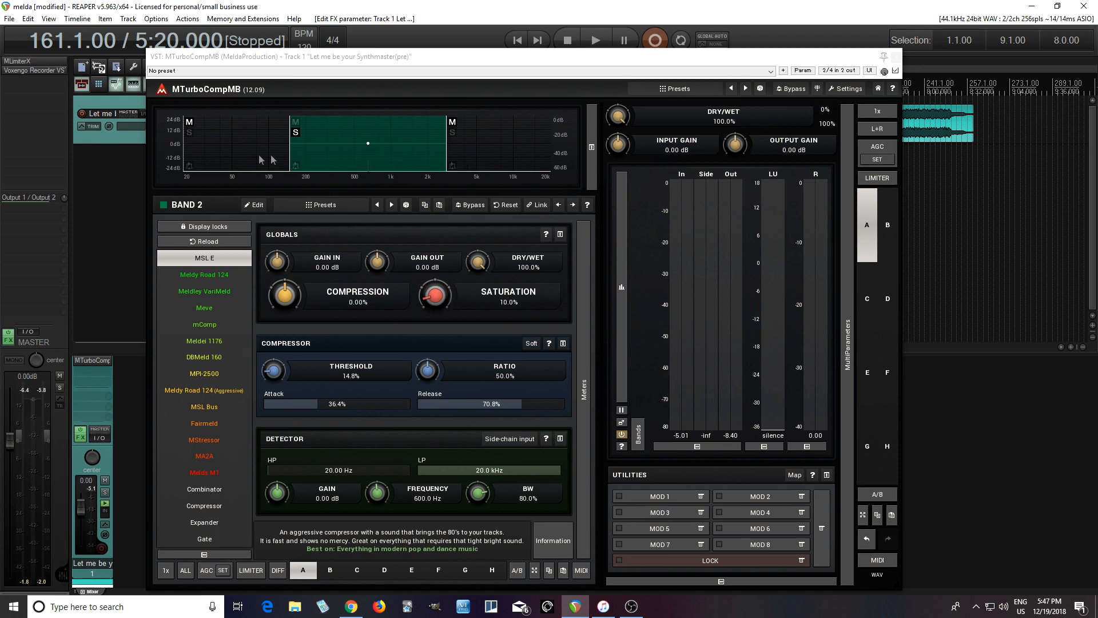
# - Solo band 1 and raise its saturation to 40.4% while the song plays
pyautogui.click(189, 135)
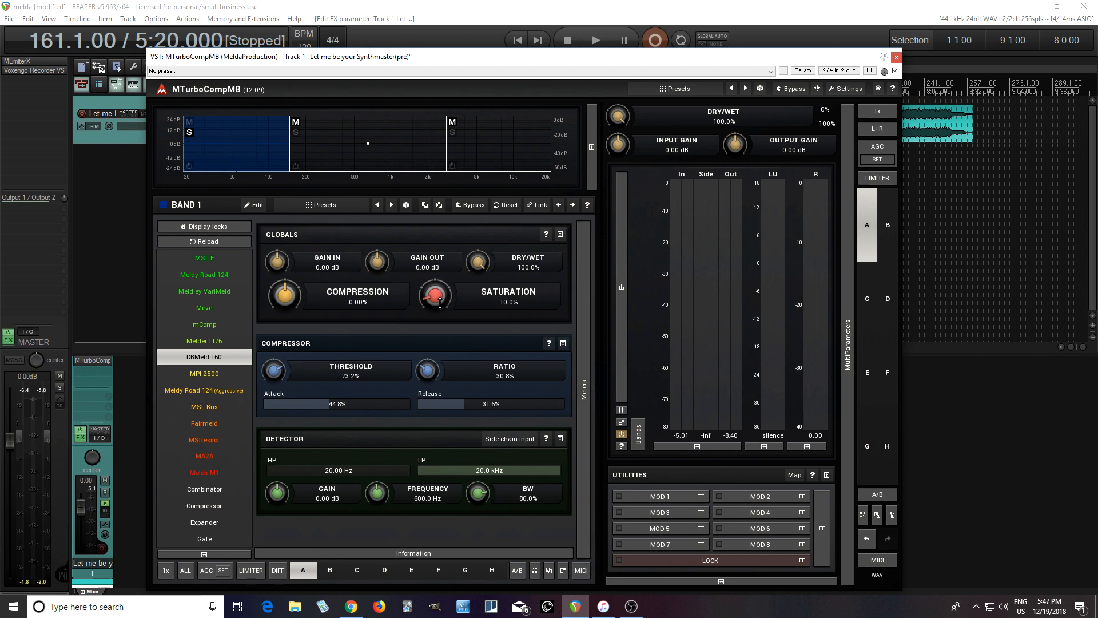
pyautogui.click(595, 40)
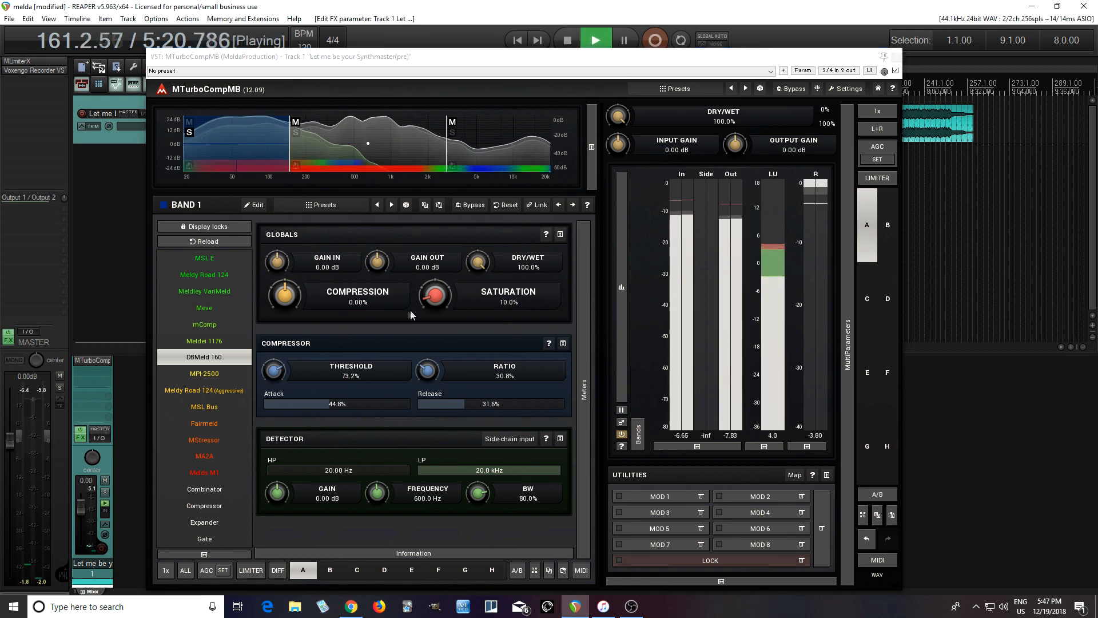
pyautogui.moveTo(435, 295); pyautogui.dragTo(435, 252)
pyautogui.click(567, 40)
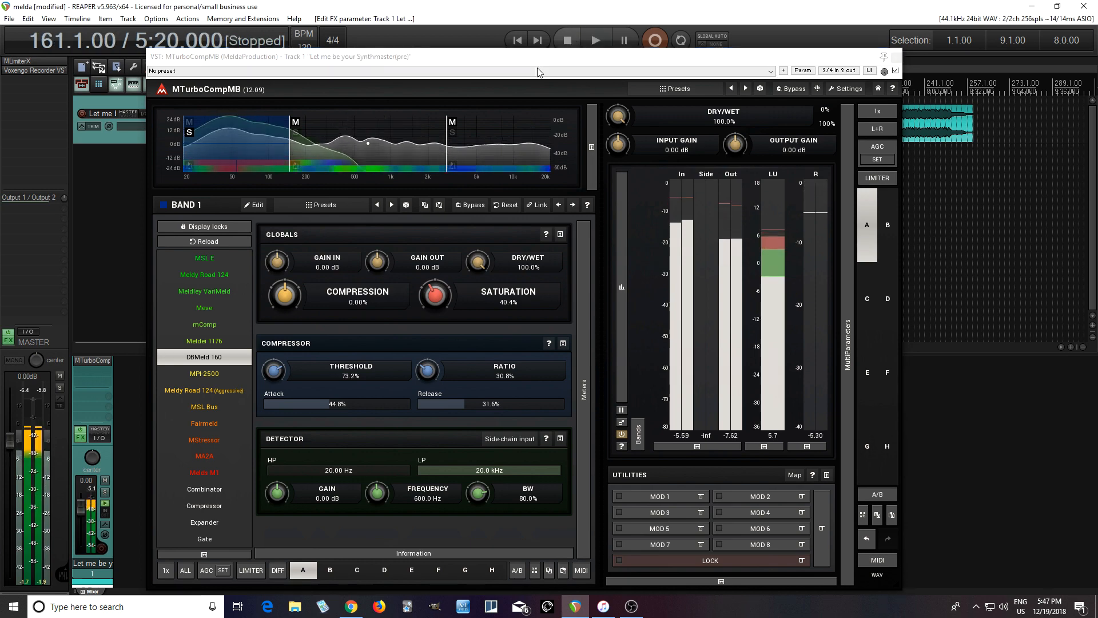
# - Solo band 3, show its compressor descriptions and choose the Meve compressor for it
pyautogui.click(296, 135)
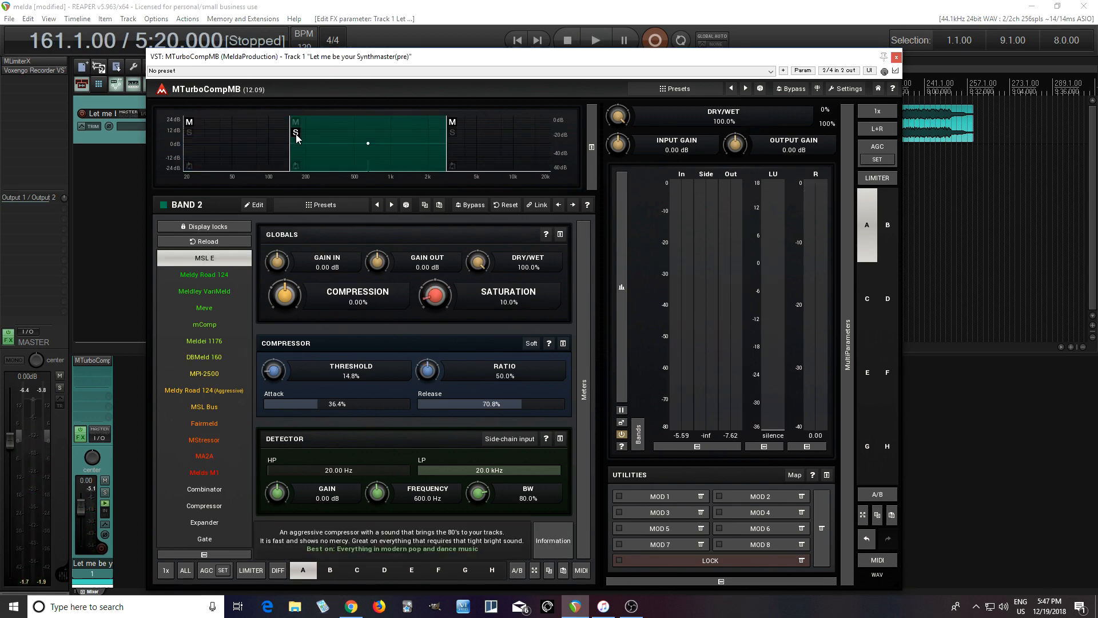
pyautogui.click(454, 134)
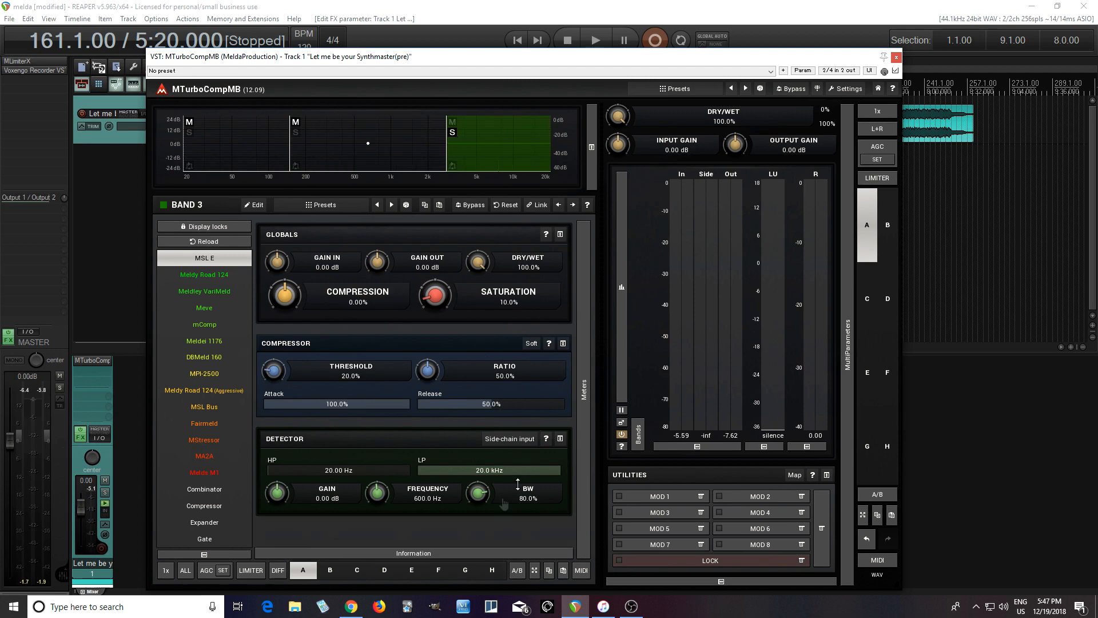
pyautogui.click(393, 555)
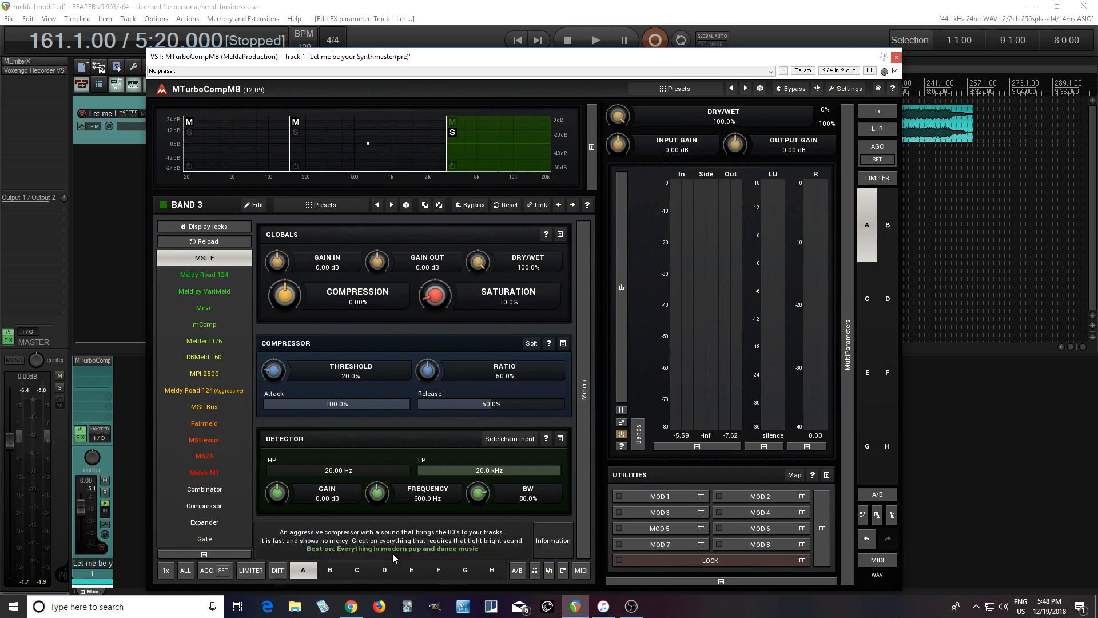
pyautogui.click(210, 307)
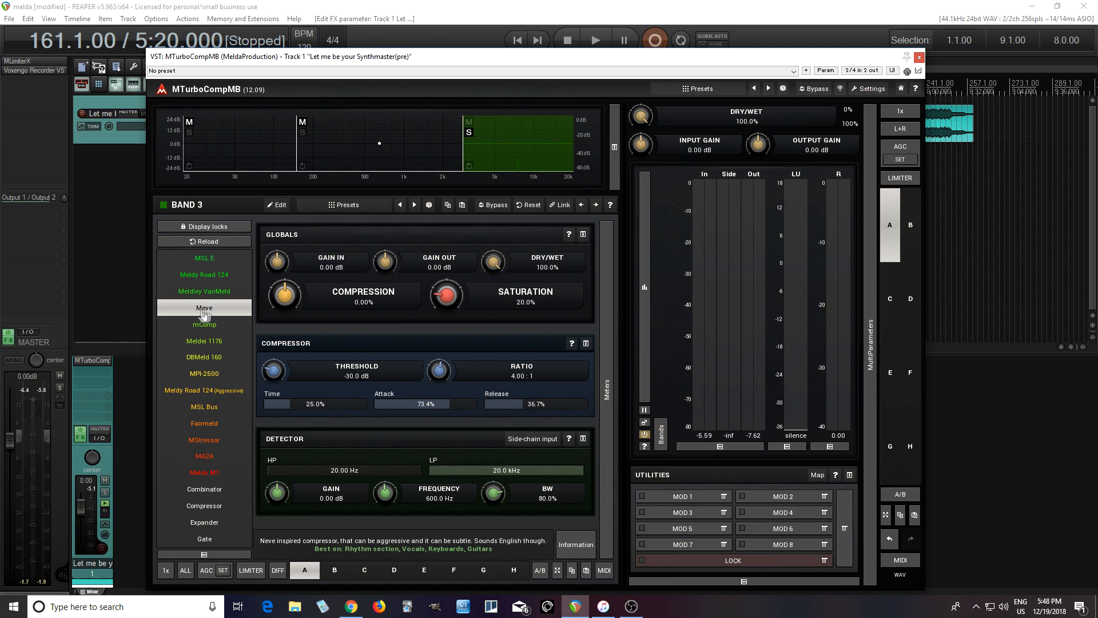
# - During playback, set band 3's compressor to threshold -31.7 dB, time 8.2%, attack 65.5% and release 16.6%
pyautogui.click(592, 41)
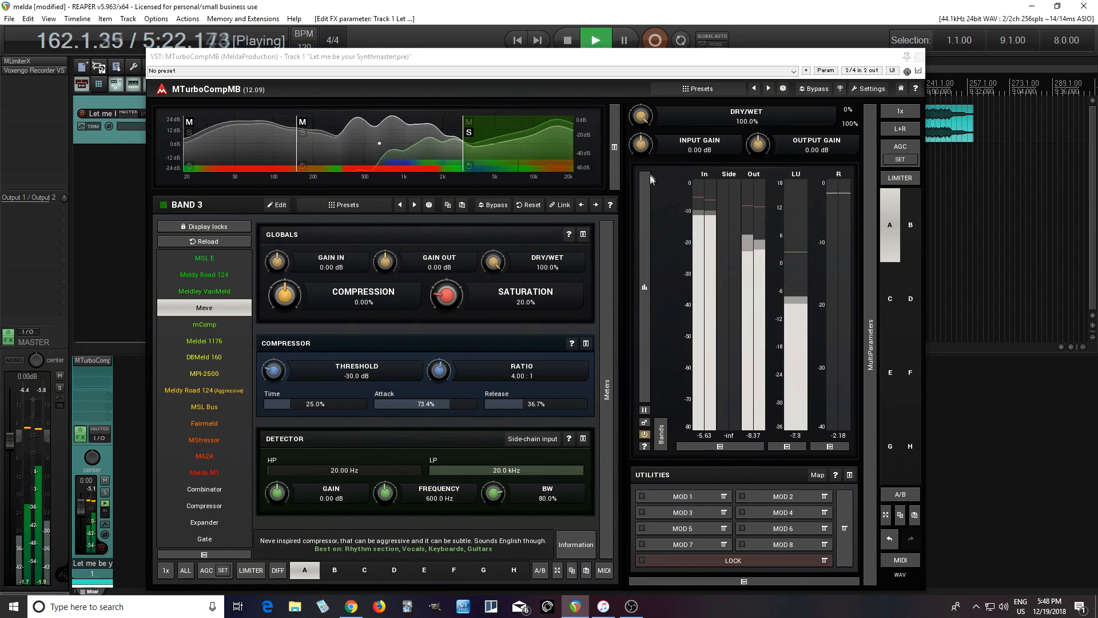
pyautogui.moveTo(314, 405); pyautogui.dragTo(274, 368)
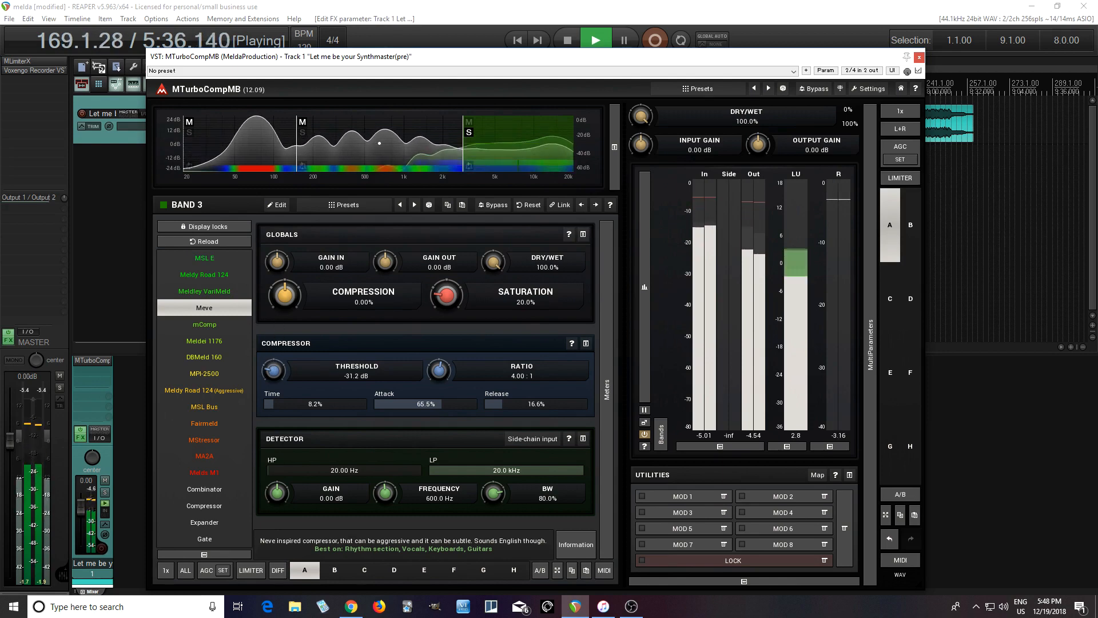
pyautogui.click(566, 44)
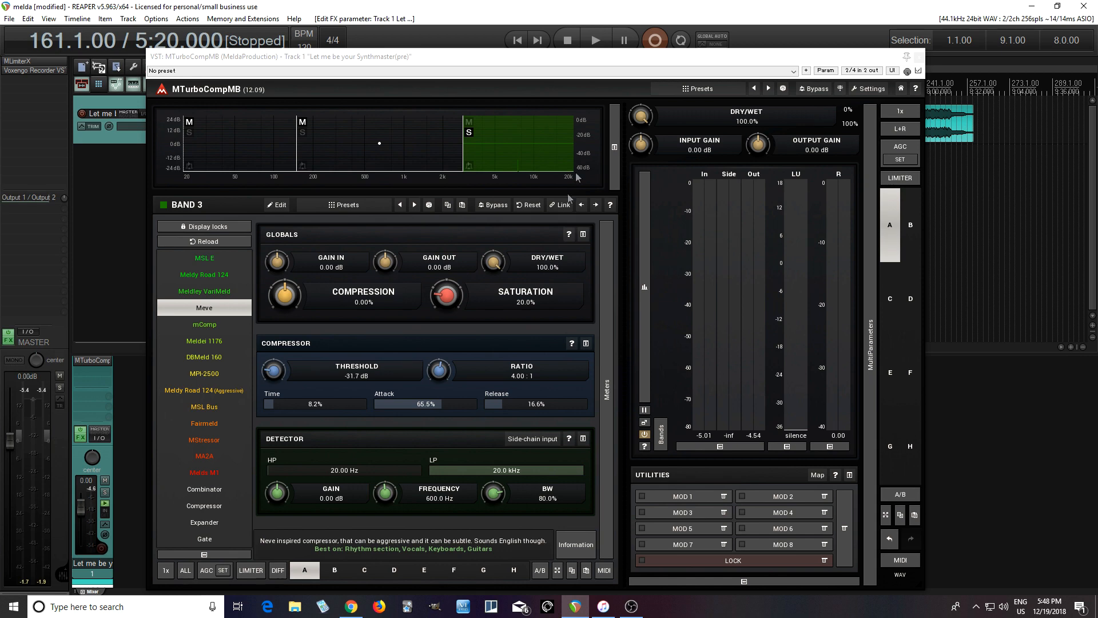
# - While the song plays, set band 3's saturation to 48.0%, threshold to -35.5 dB and dry/wet to 50.8%
pyautogui.click(598, 40)
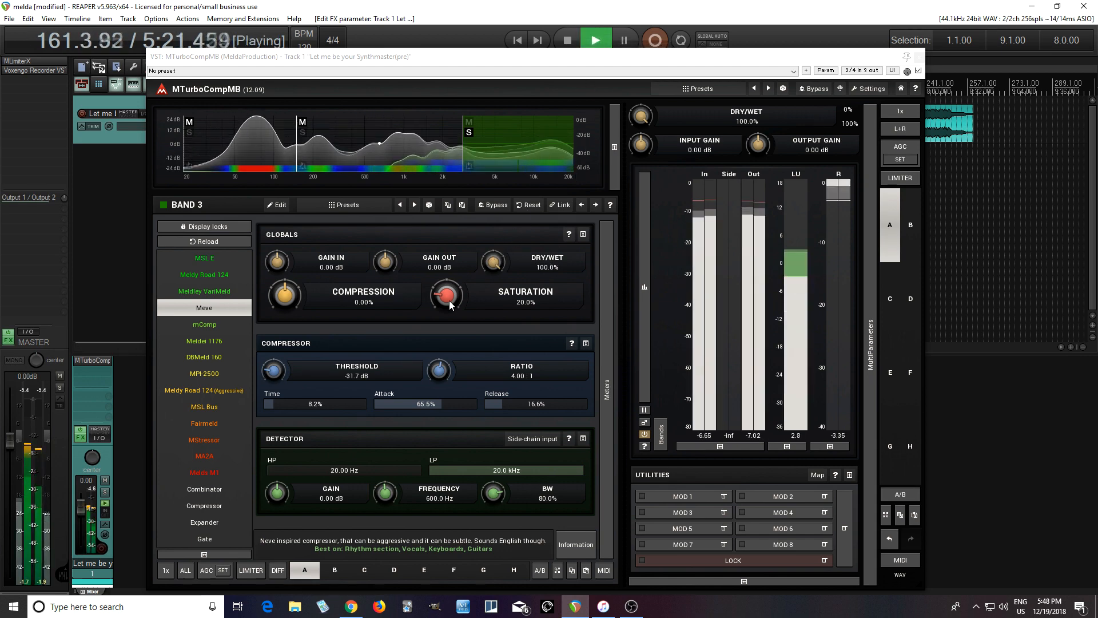
pyautogui.moveTo(446, 300); pyautogui.dragTo(446, 272)
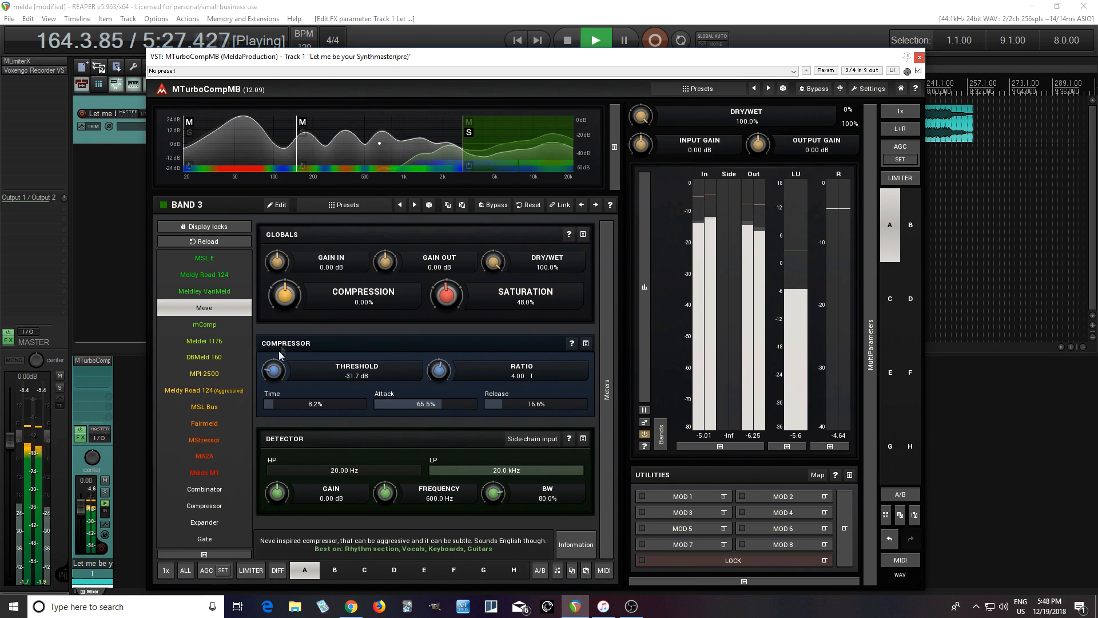
pyautogui.moveTo(278, 368); pyautogui.dragTo(278, 376)
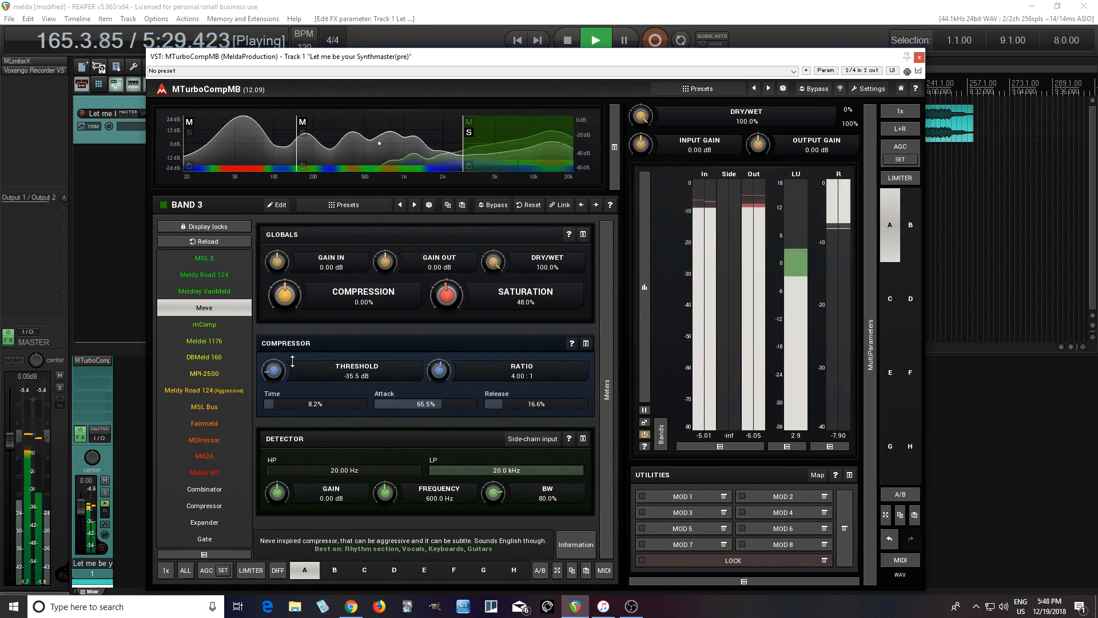
pyautogui.moveTo(493, 263); pyautogui.dragTo(493, 290)
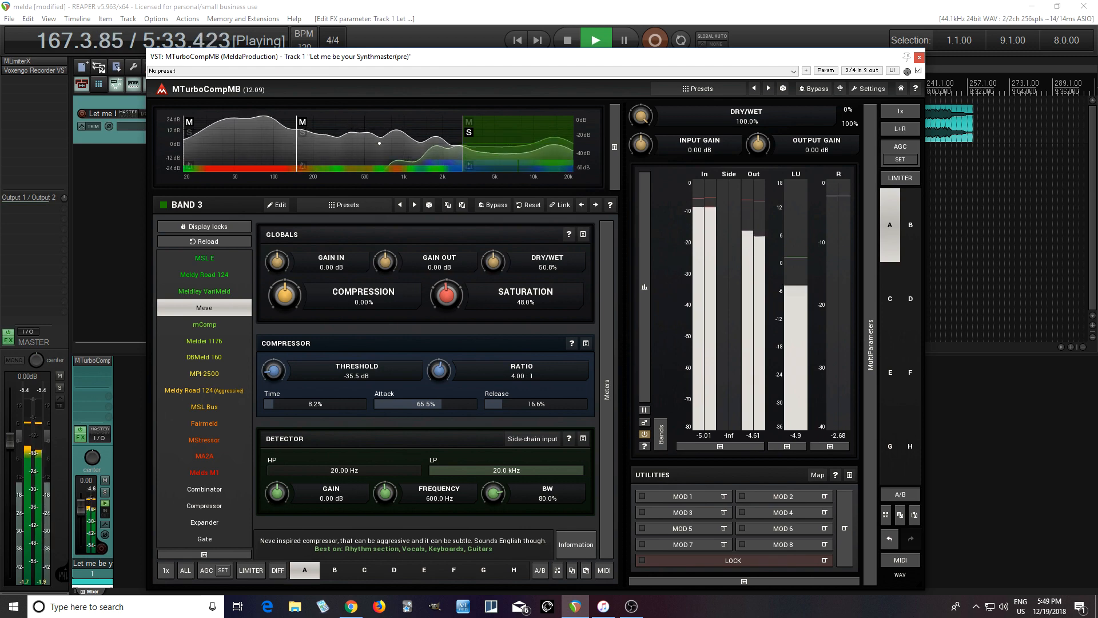
pyautogui.press('space')
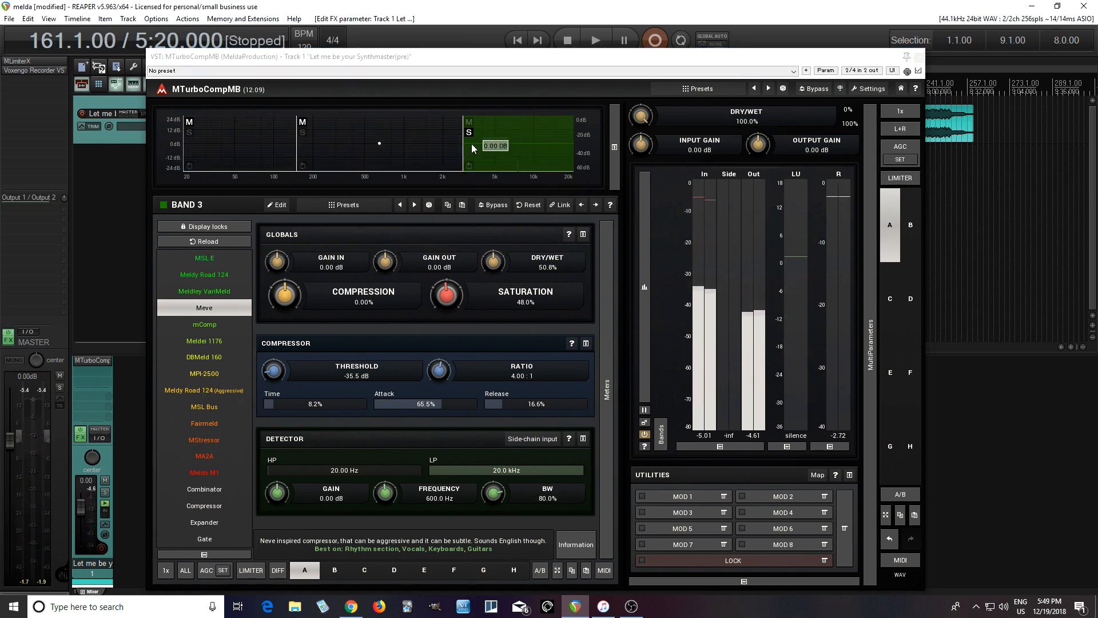
# - Unsolo band 3 and play all bands together to check the overall output level
pyautogui.click(469, 133)
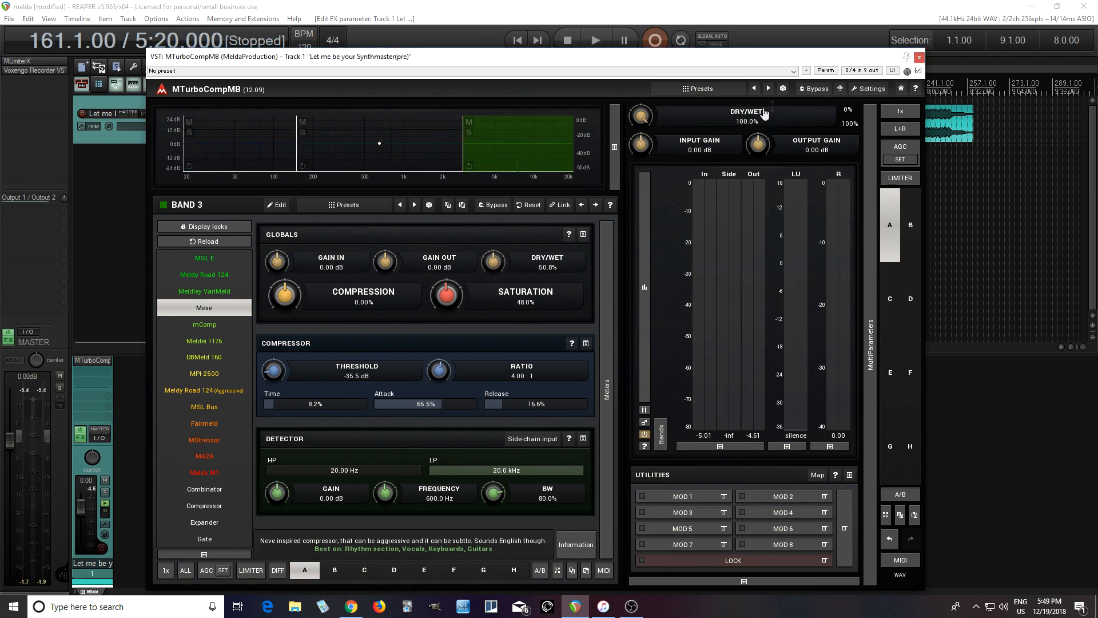
pyautogui.click(595, 40)
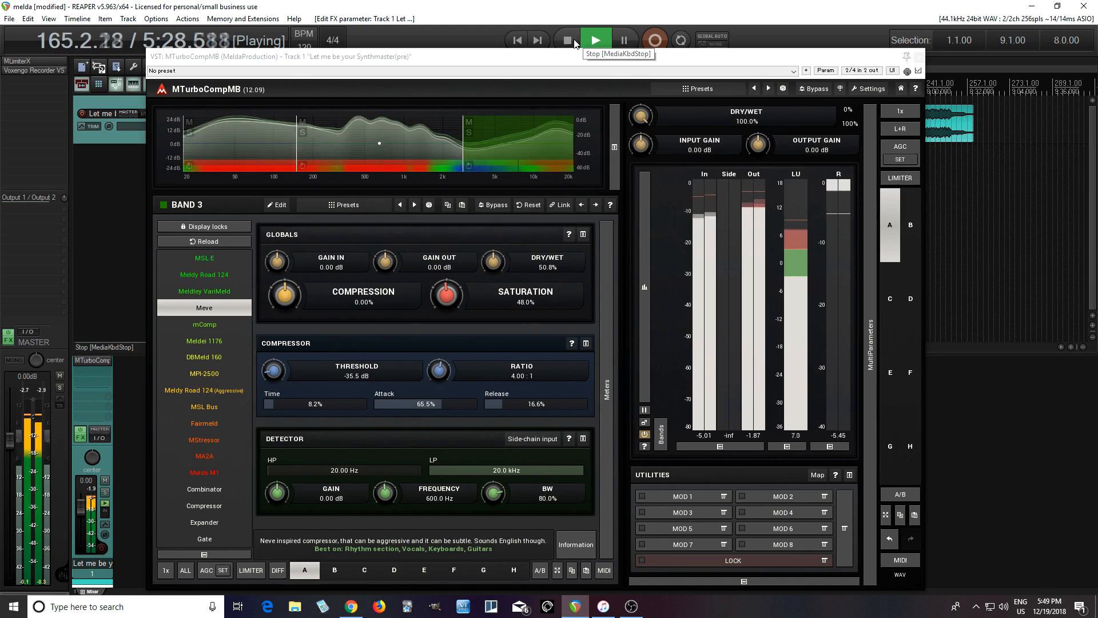
pyautogui.click(575, 44)
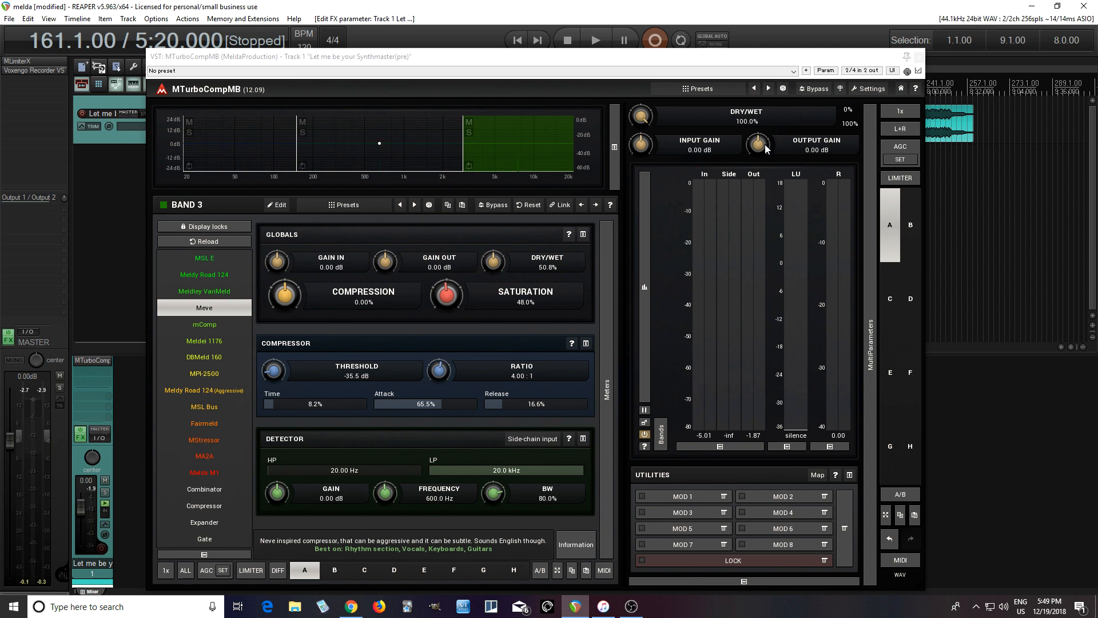
# - Lower the plugin's overall output gain to -3.26 dB during playback
pyautogui.click(598, 39)
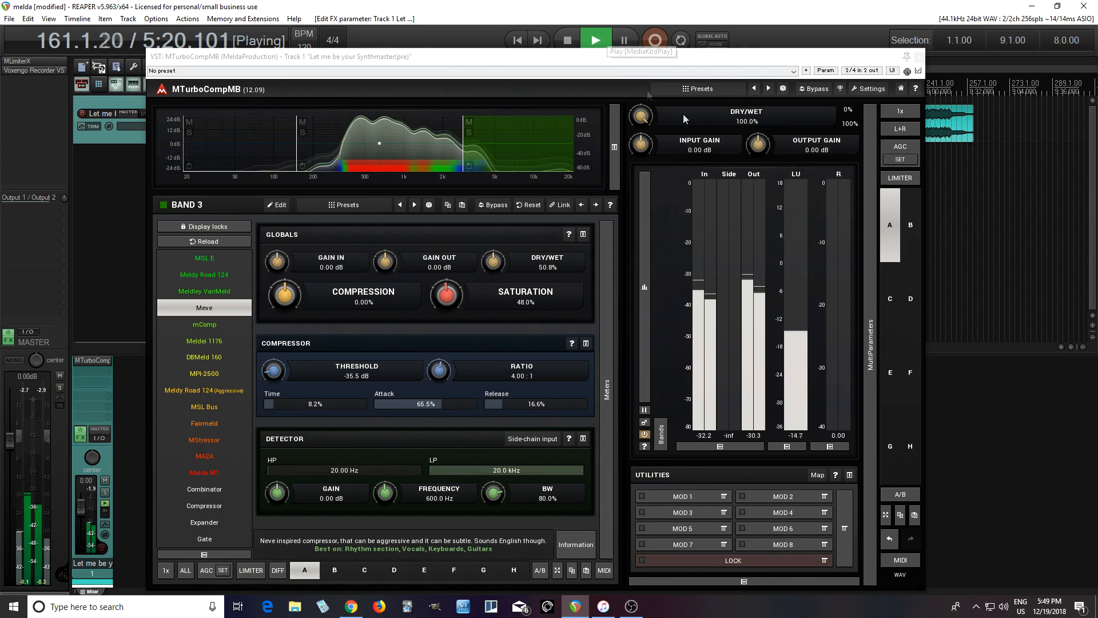
pyautogui.moveTo(758, 144); pyautogui.dragTo(758, 160)
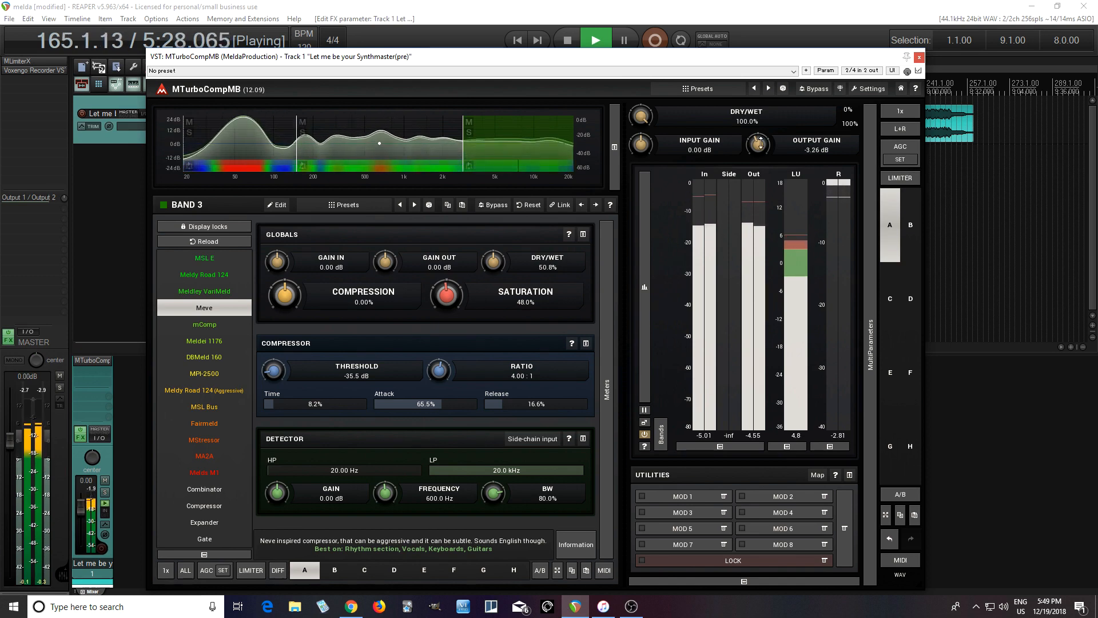
pyautogui.click(570, 40)
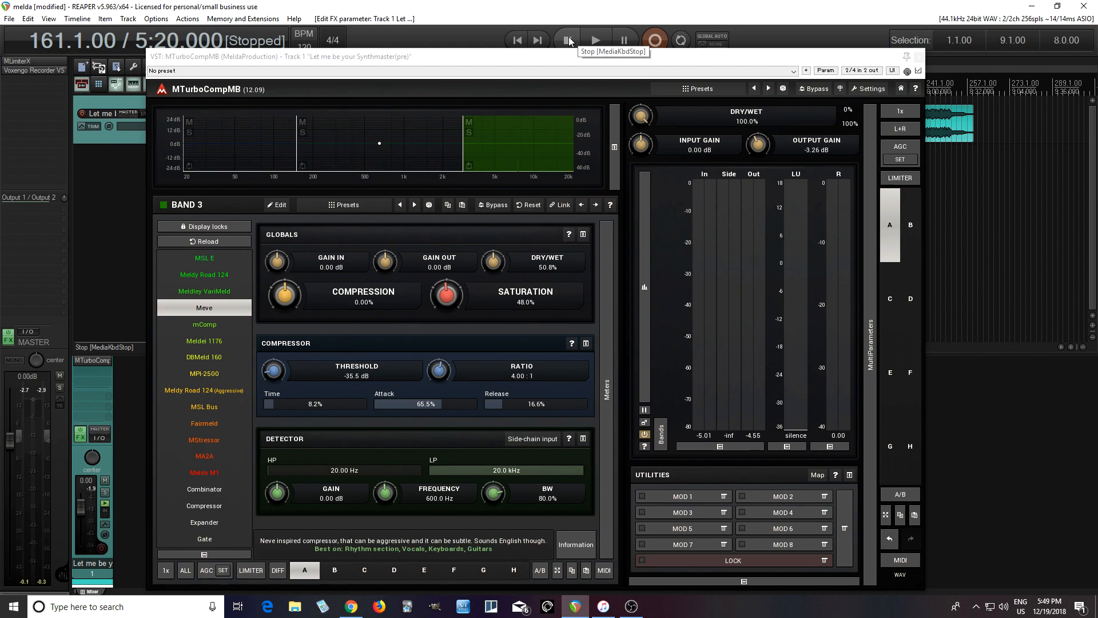
# - Compare the song with the whole plugin bypassed and active during playback, leaving it active
pyautogui.click(817, 90)
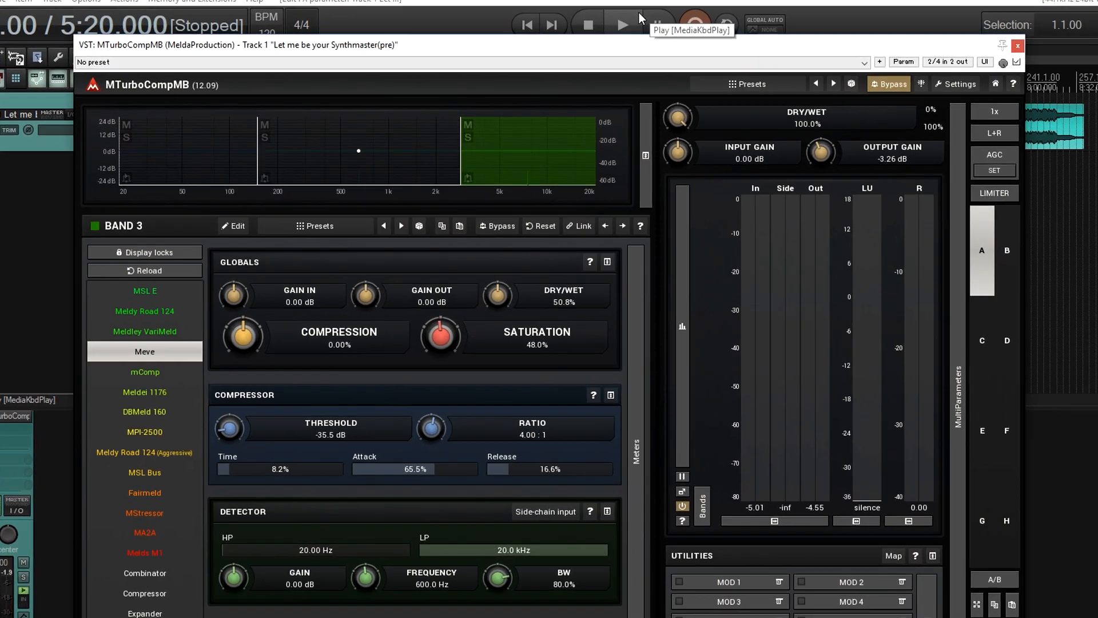
pyautogui.click(636, 14)
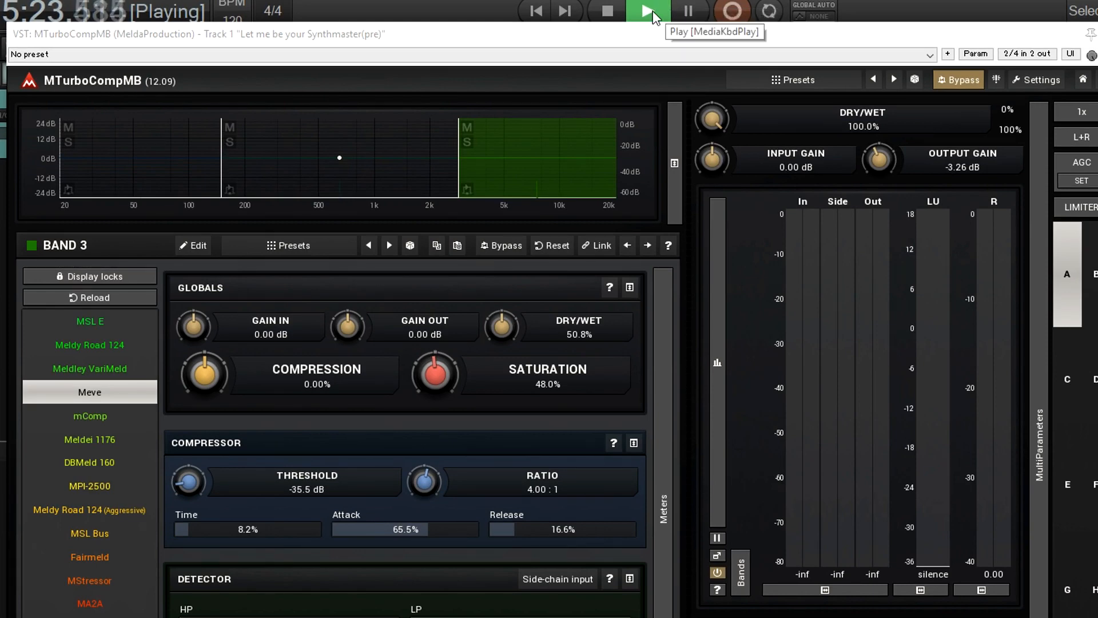
pyautogui.click(963, 81)
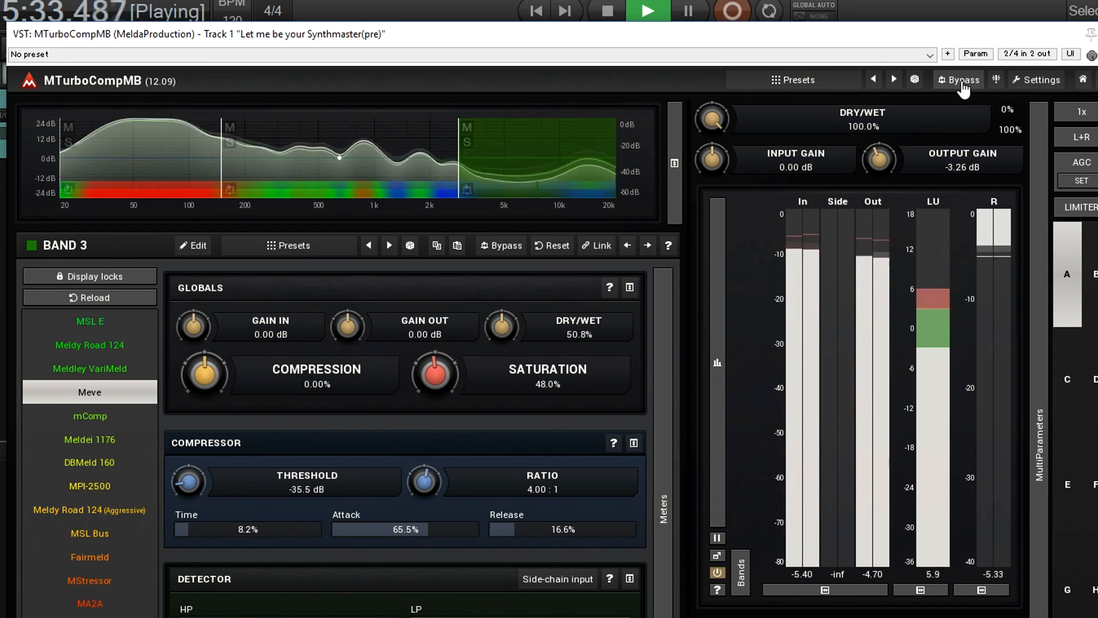
pyautogui.click(963, 85)
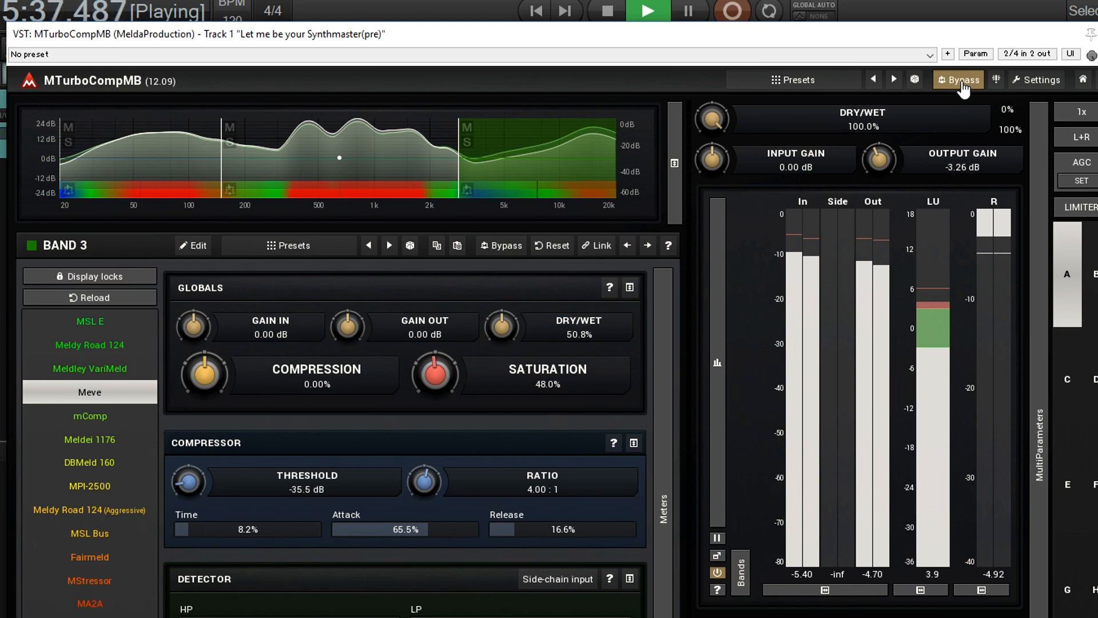
pyautogui.click(963, 85)
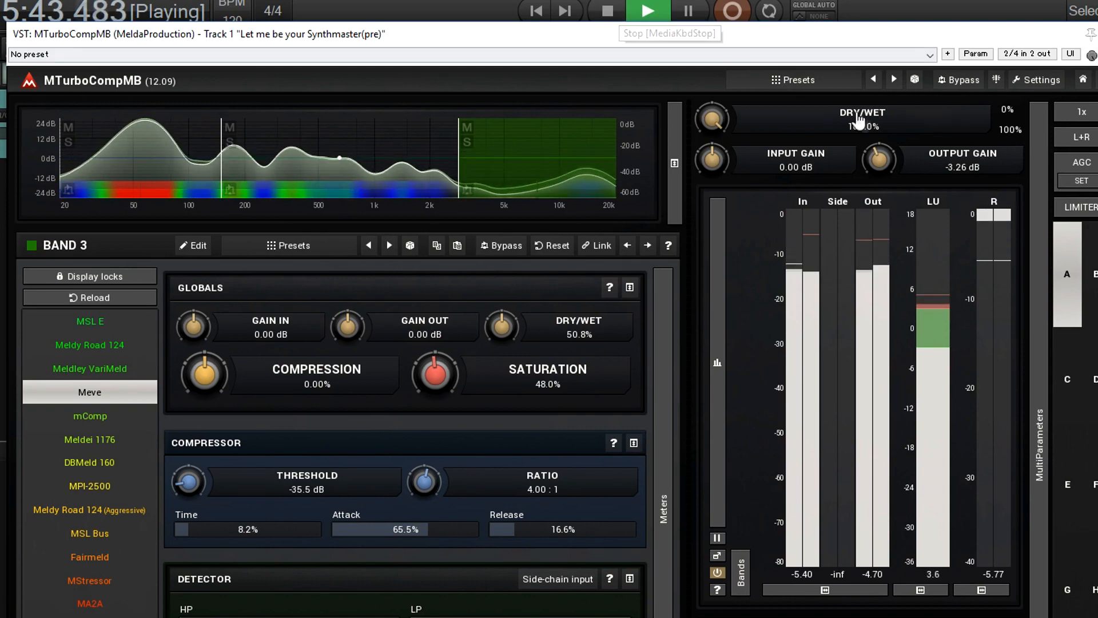
pyautogui.click(618, 10)
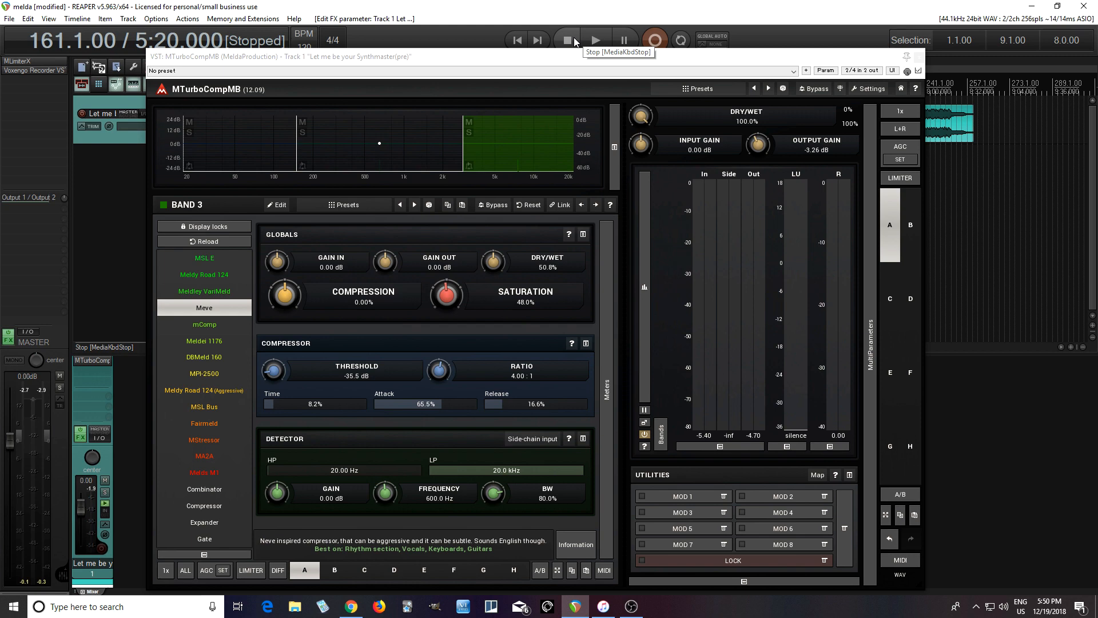
# - Move the plugin window down to uncover the track and place the play cursor at 49.1.00 in the first song
pyautogui.moveTo(778, 64); pyautogui.dragTo(833, 208)
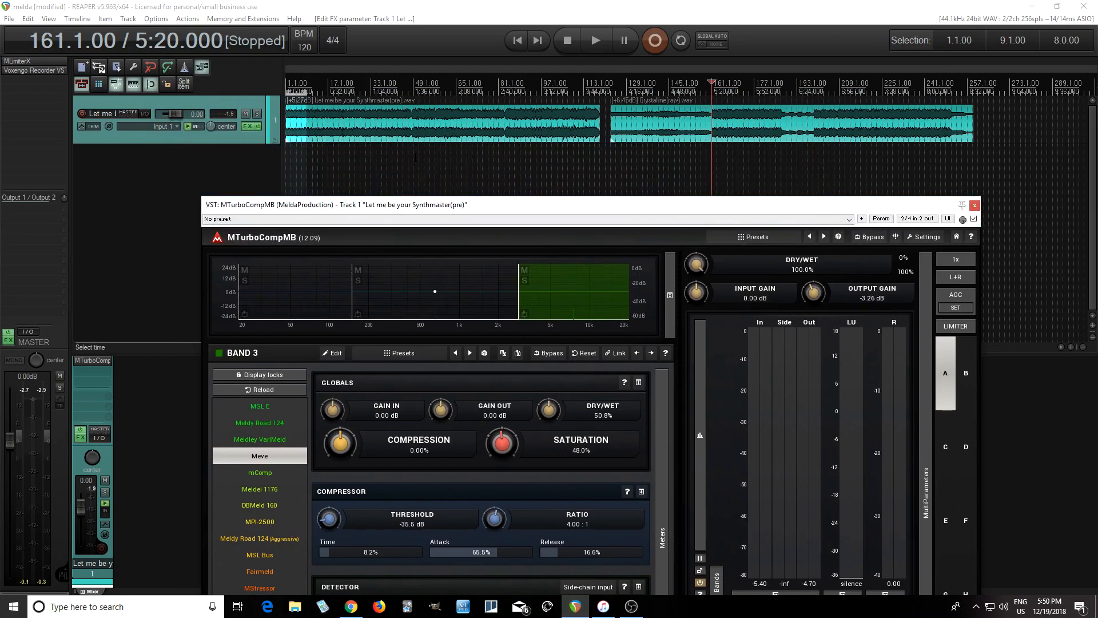
pyautogui.click(414, 159)
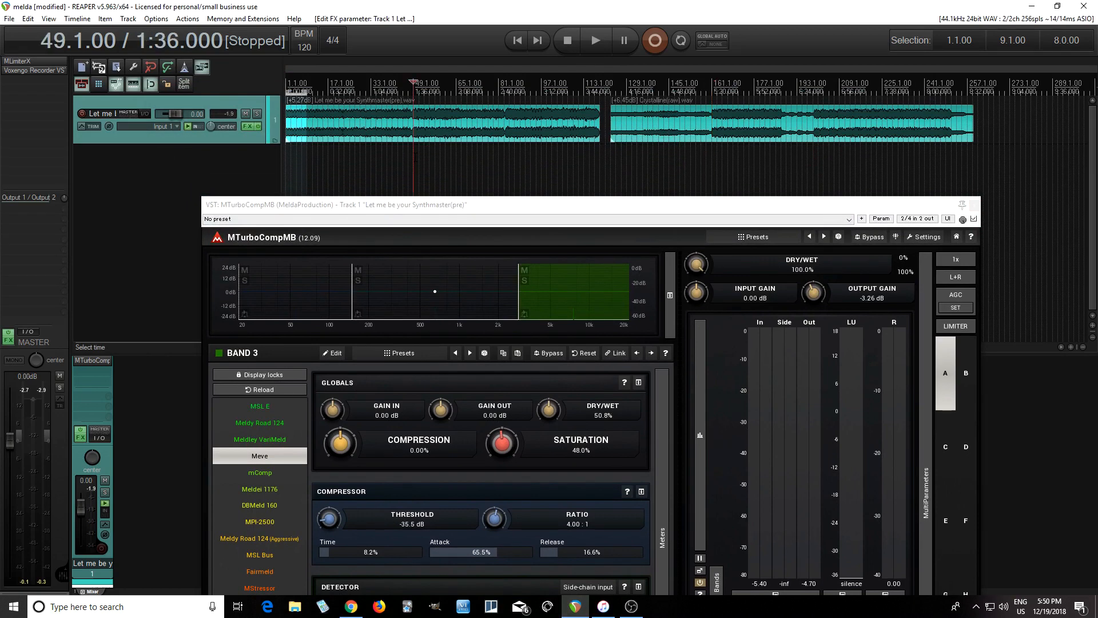
# - Replace the current band layout with two default bands
pyautogui.rightClick(426, 306)
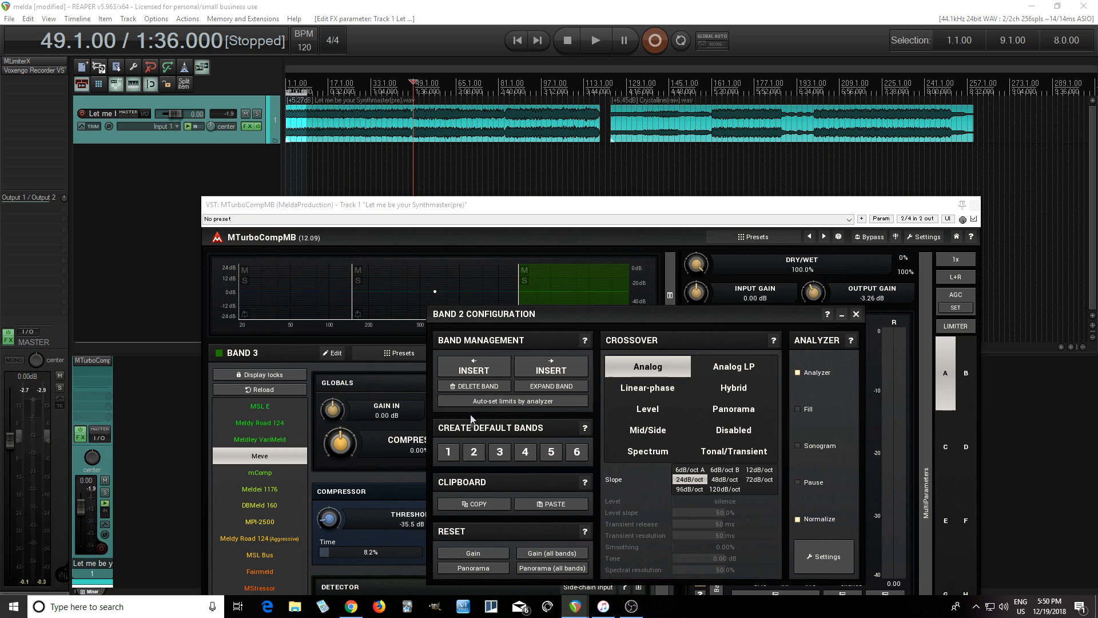
pyautogui.click(474, 453)
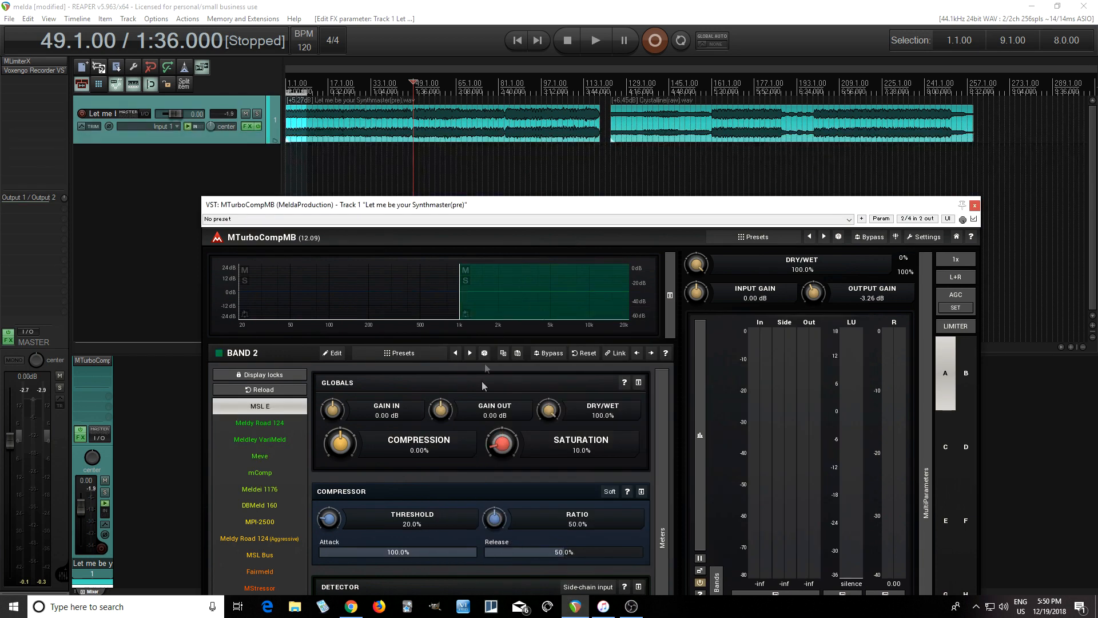
# - Bypass the whole plugin, move its window up, and play the song from 49.1.00 to hear the unprocessed sound
pyautogui.click(875, 237)
pyautogui.moveTo(754, 207); pyautogui.dragTo(743, 162)
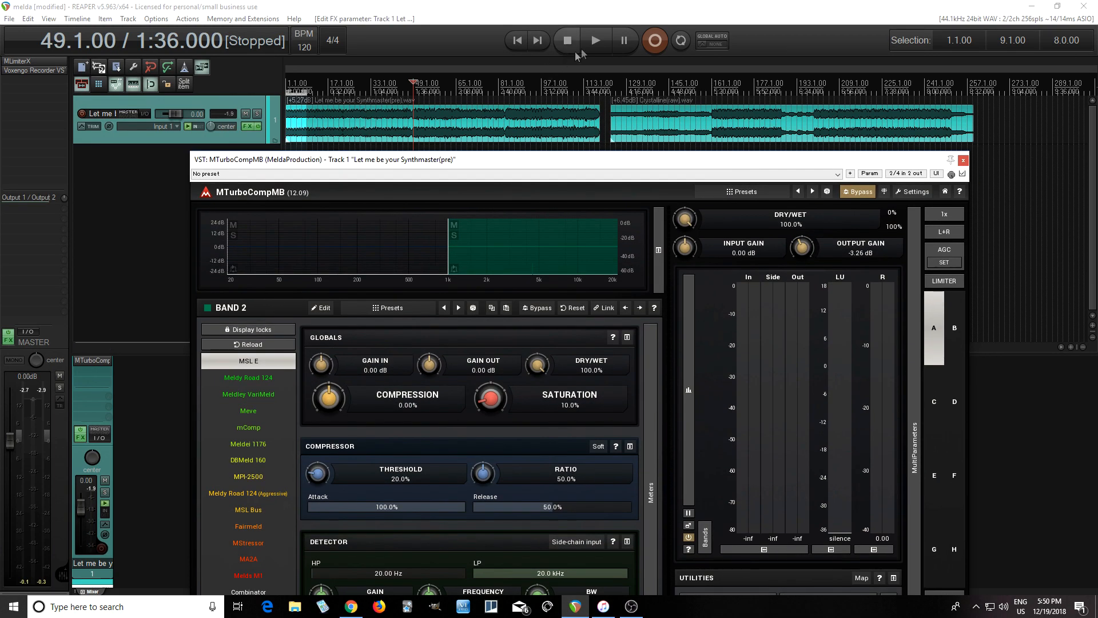
pyautogui.click(594, 41)
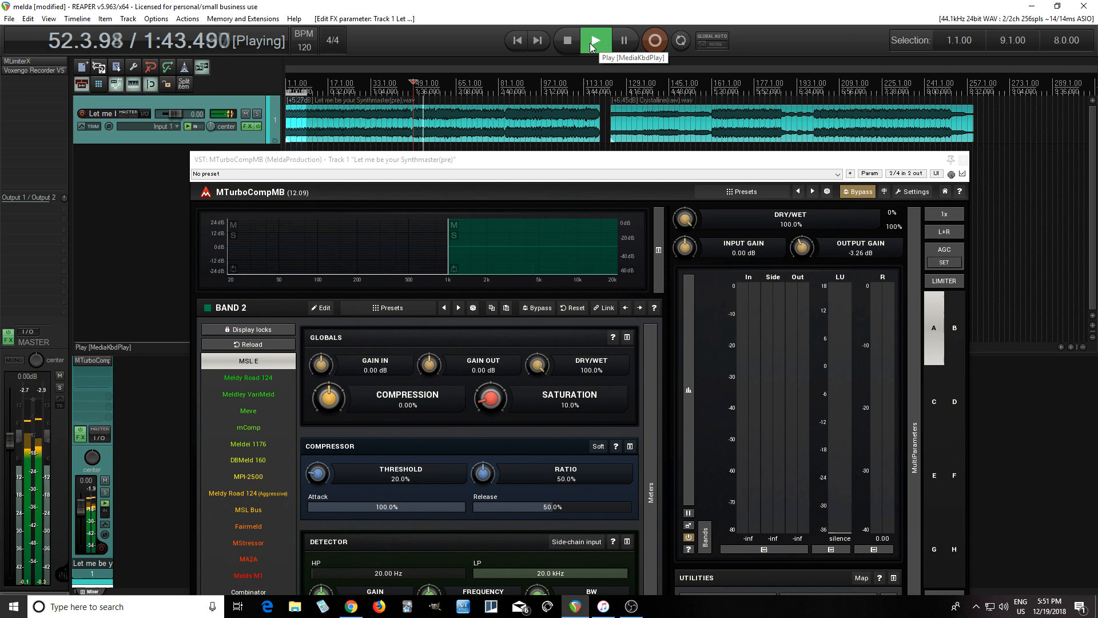
pyautogui.click(573, 40)
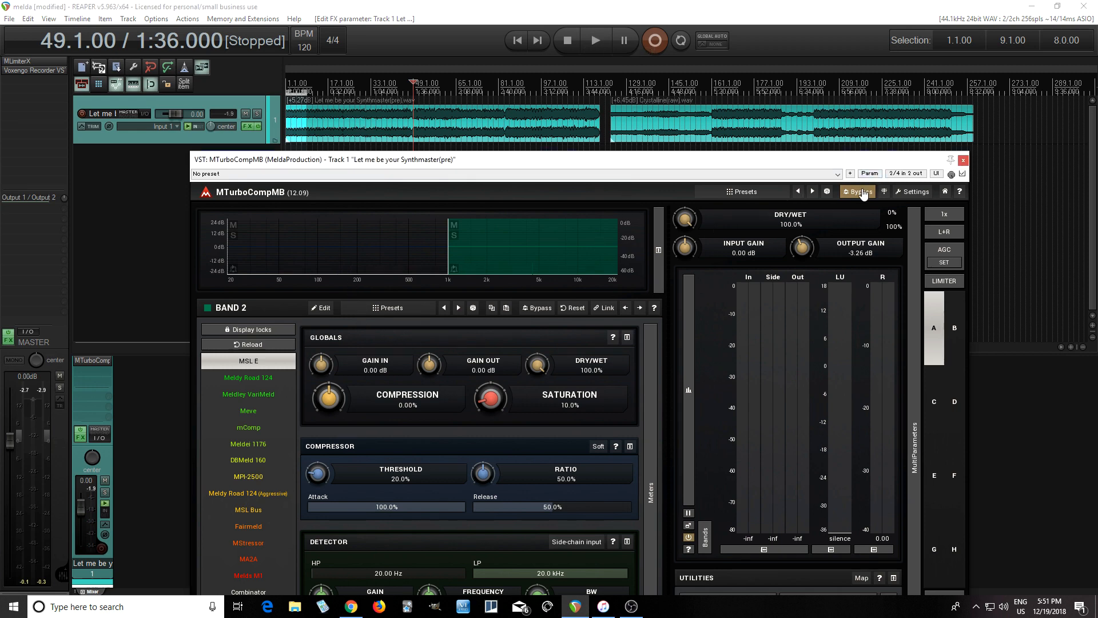
# - Reactivate the plugin and set the band crossover to Mid/Side
pyautogui.rightClick(321, 258)
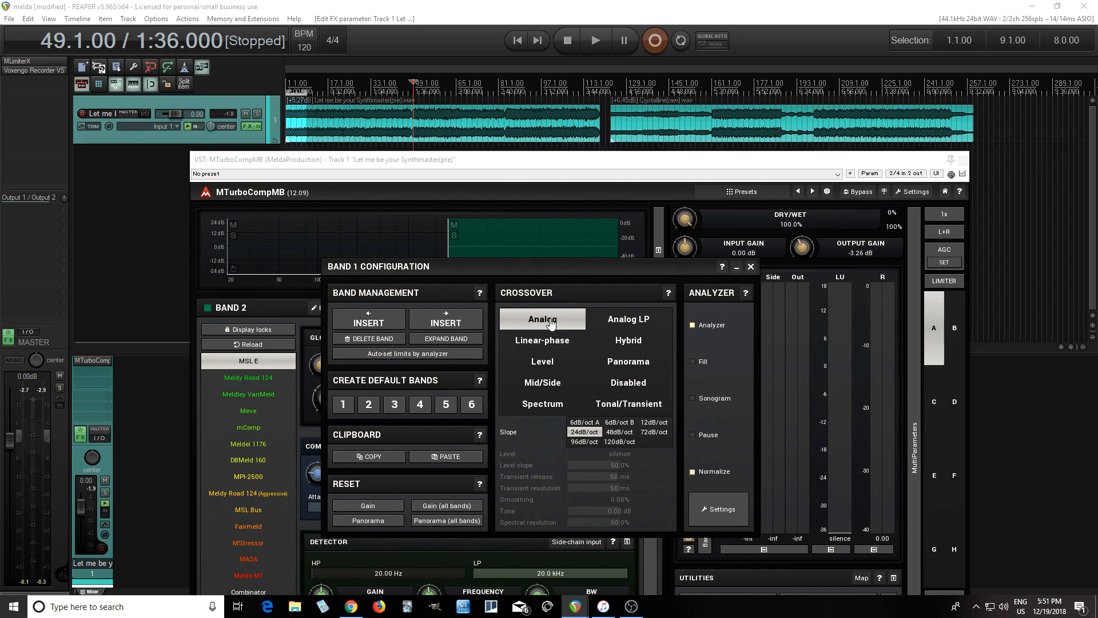
pyautogui.click(555, 388)
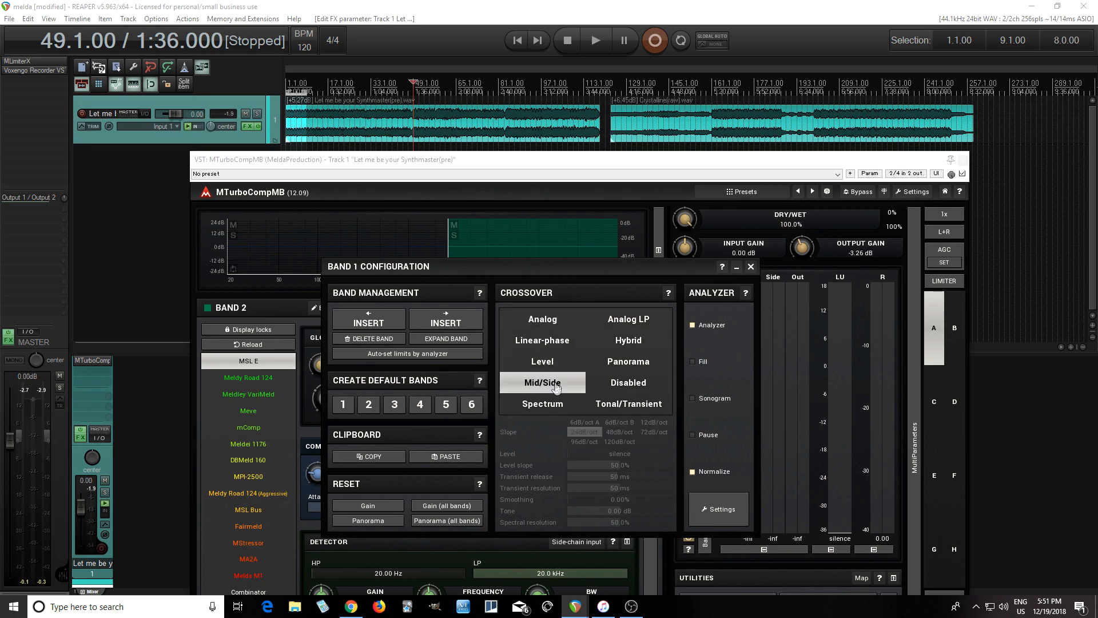
pyautogui.click(750, 267)
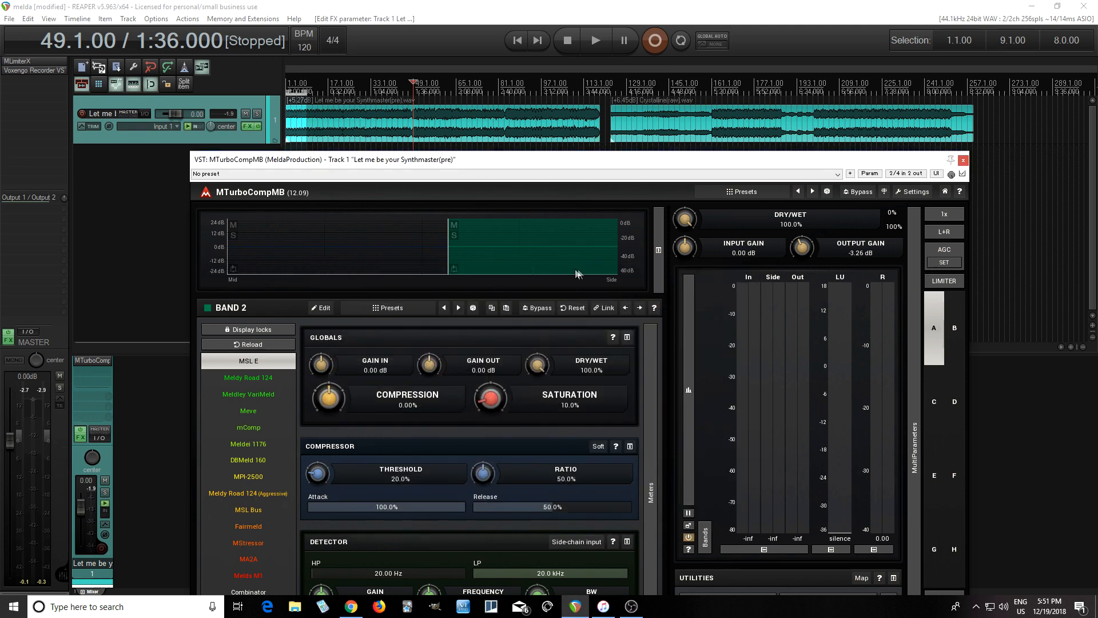
# - Solo band 1 and lower the limit between the mid and side bands to about 1.2% during playback
pyautogui.click(236, 240)
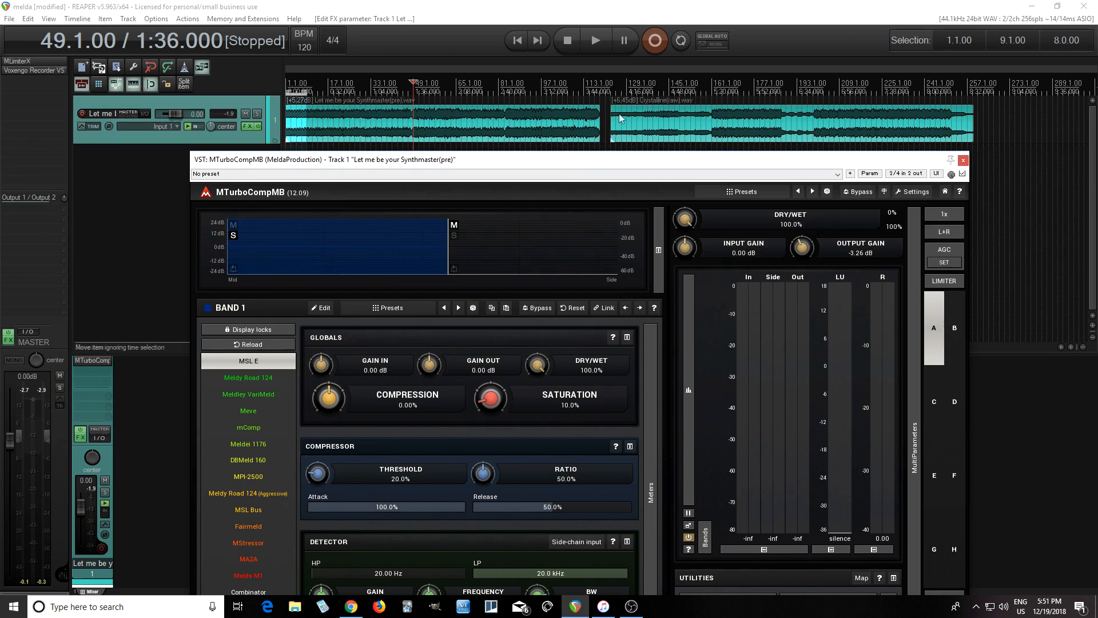
pyautogui.click(595, 40)
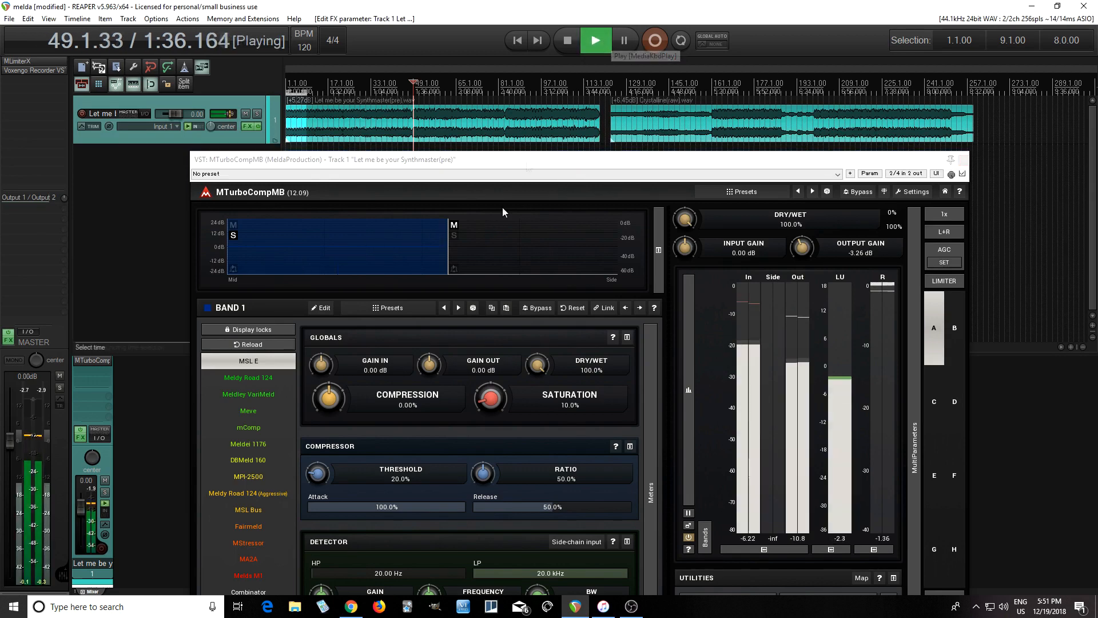
pyautogui.moveTo(448, 252); pyautogui.dragTo(232, 248)
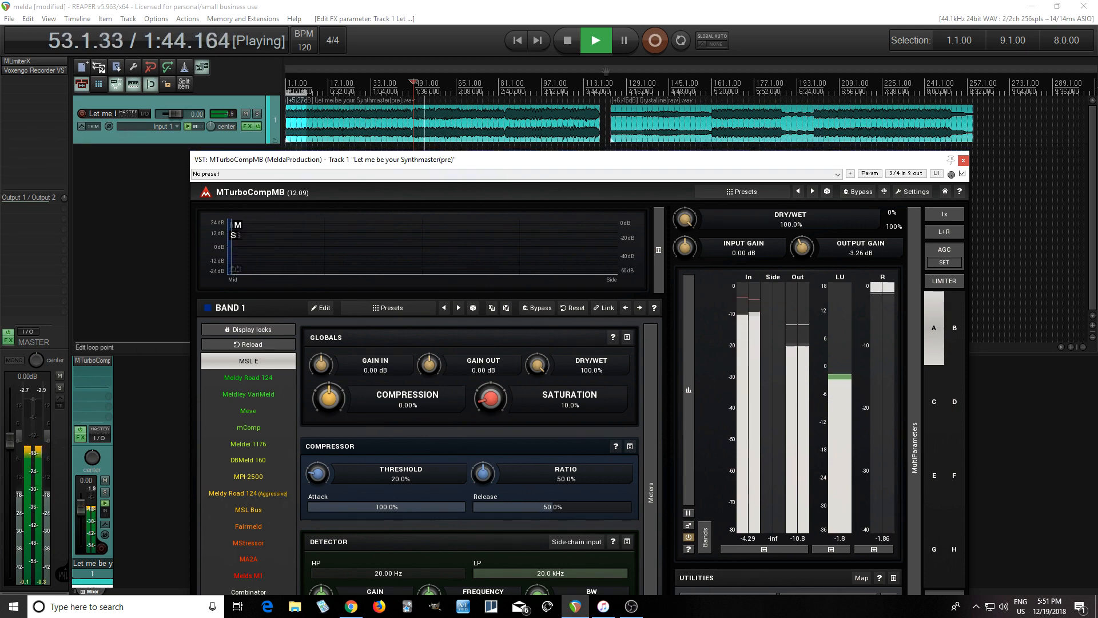
pyautogui.click(574, 45)
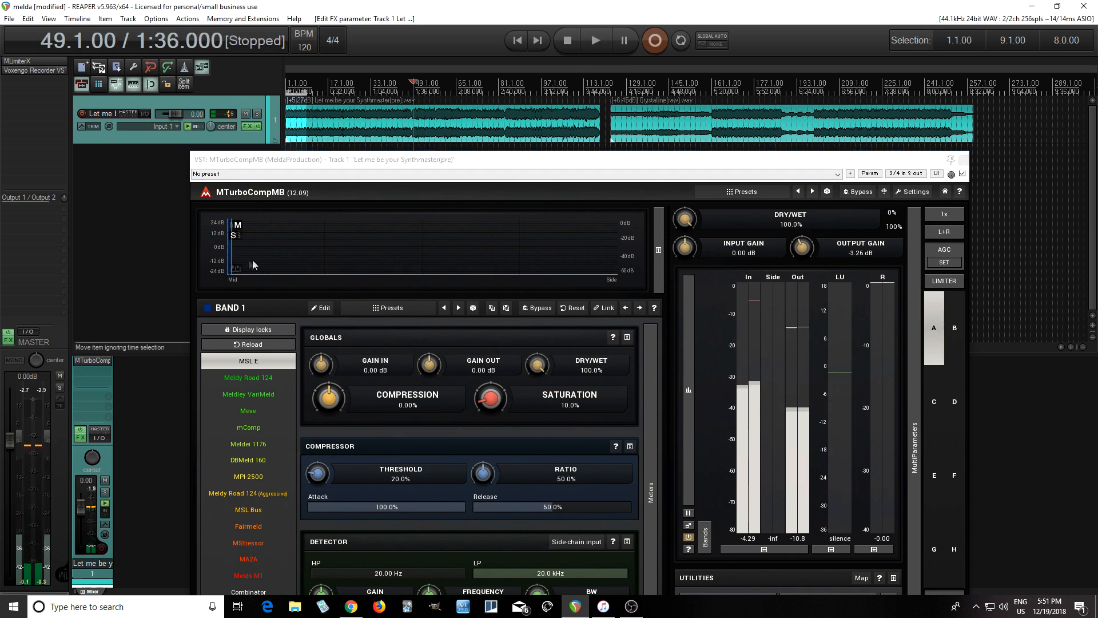
# - Unsolo band 1, switch between the two bands, and raise their shared limit to about 1.6%, leaving band 1 selected
pyautogui.click(231, 236)
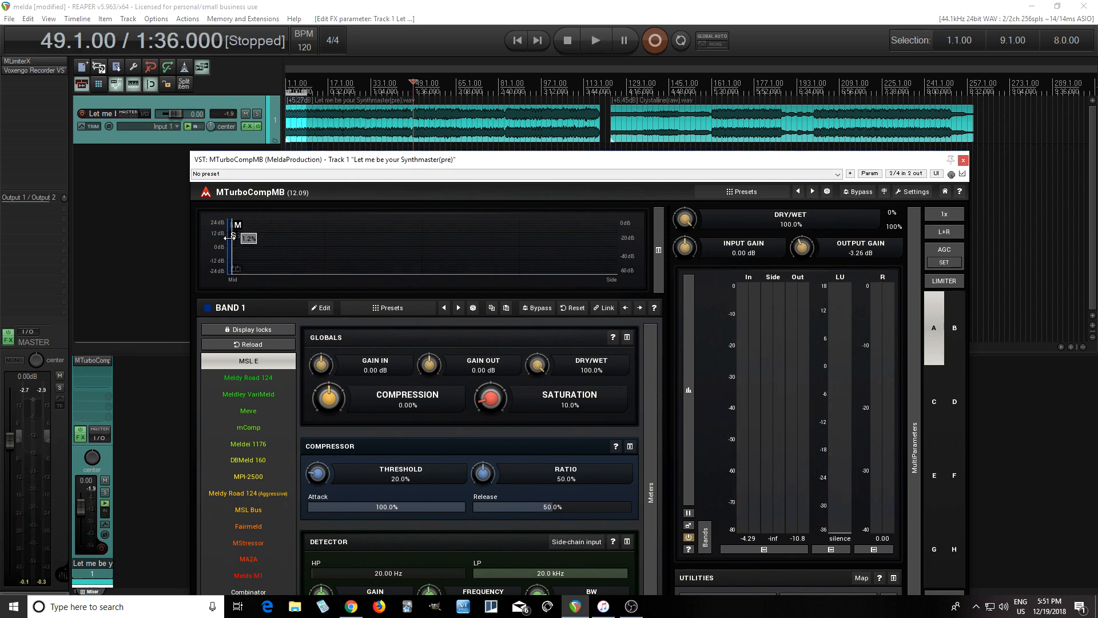
pyautogui.moveTo(234, 241); pyautogui.dragTo(231, 257)
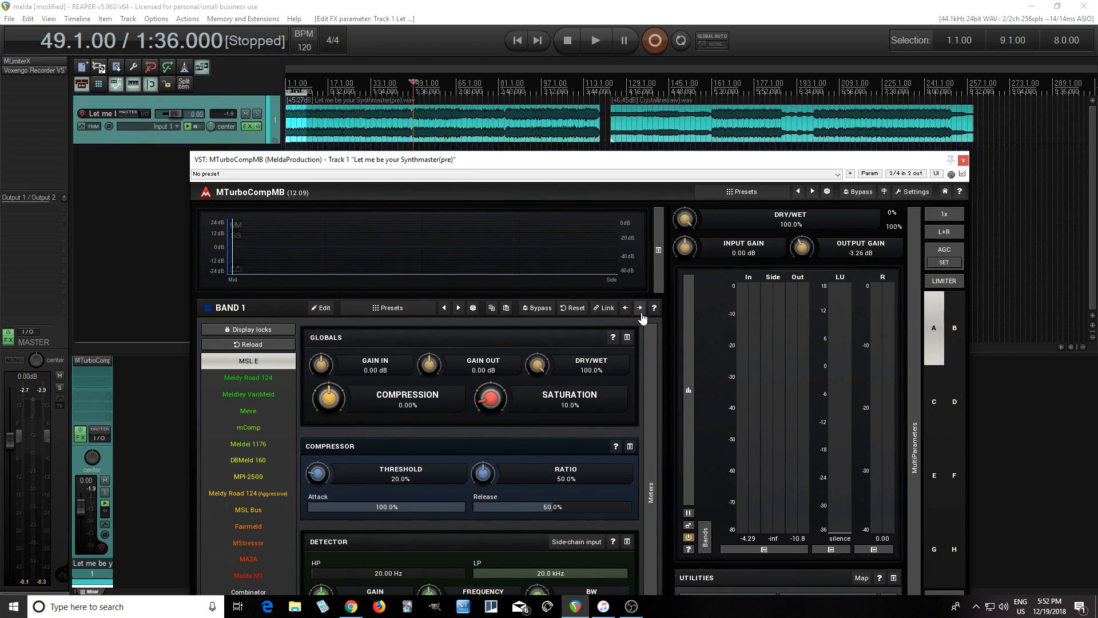
pyautogui.click(641, 312)
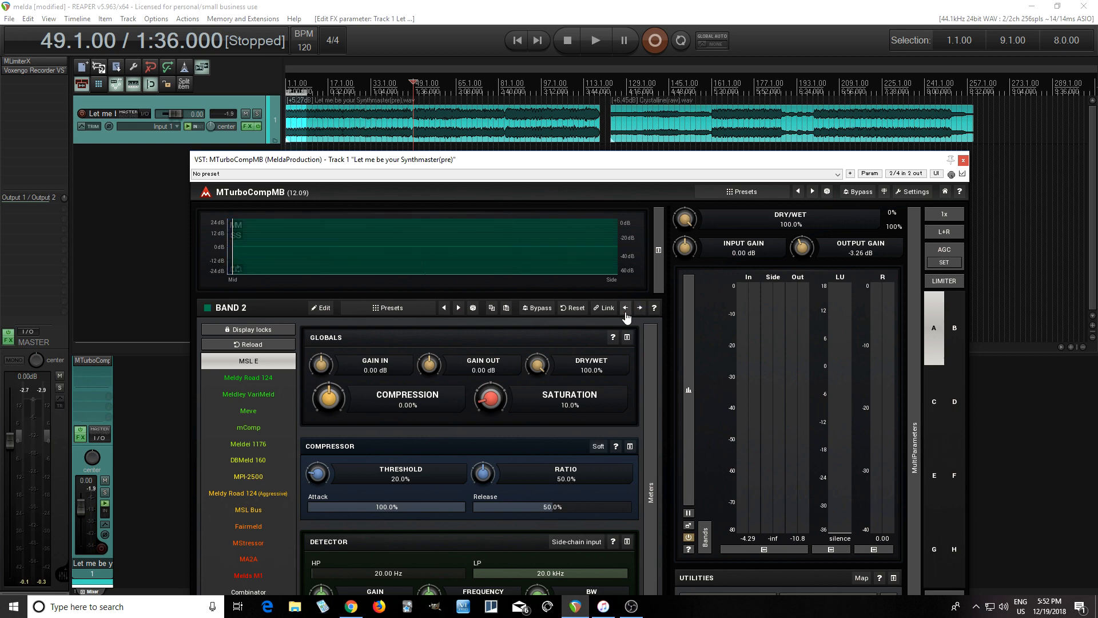
pyautogui.click(627, 313)
pyautogui.click(639, 310)
pyautogui.moveTo(231, 260)
pyautogui.moveTo(232, 260); pyautogui.dragTo(240, 263)
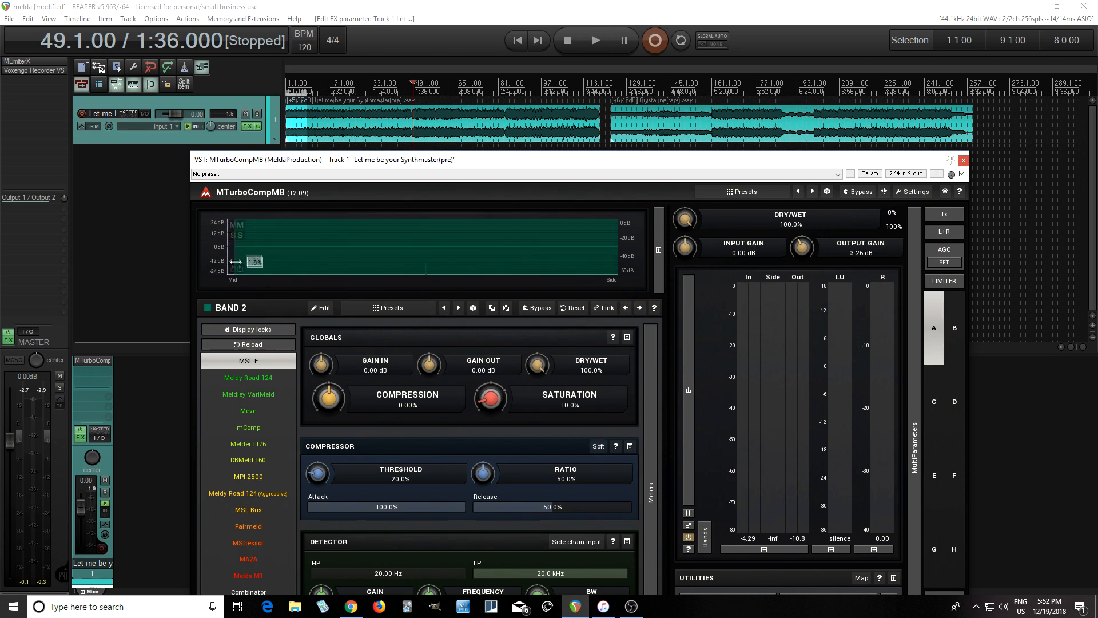
pyautogui.click(232, 257)
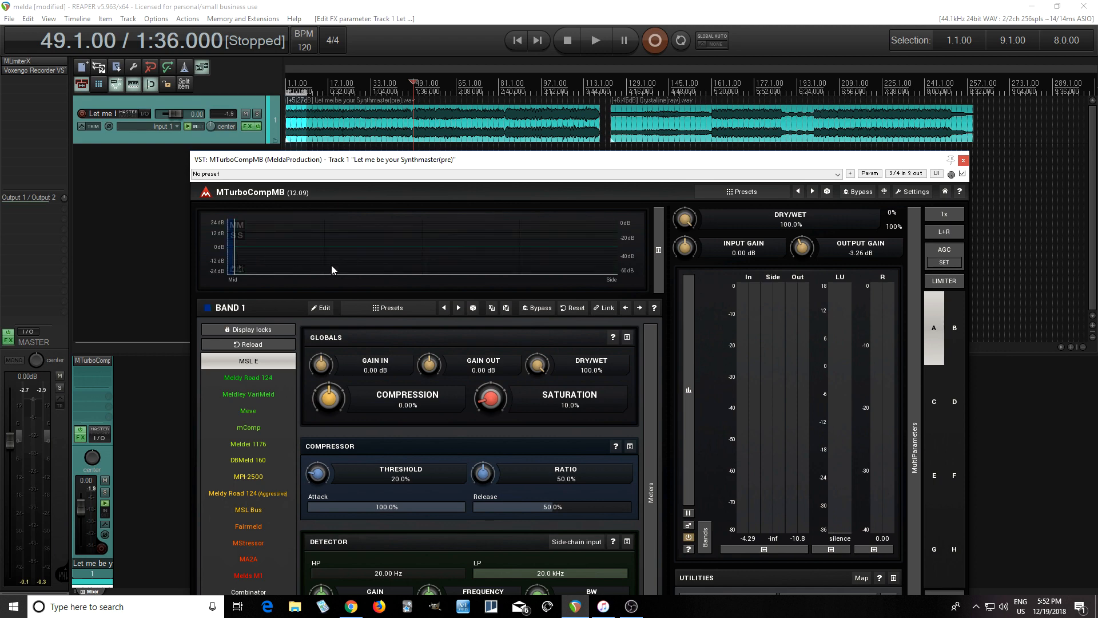
# - Load the Fairmeld compressor into band 1, repositioning the plugin window around the track
pyautogui.moveTo(383, 165); pyautogui.dragTo(393, 64)
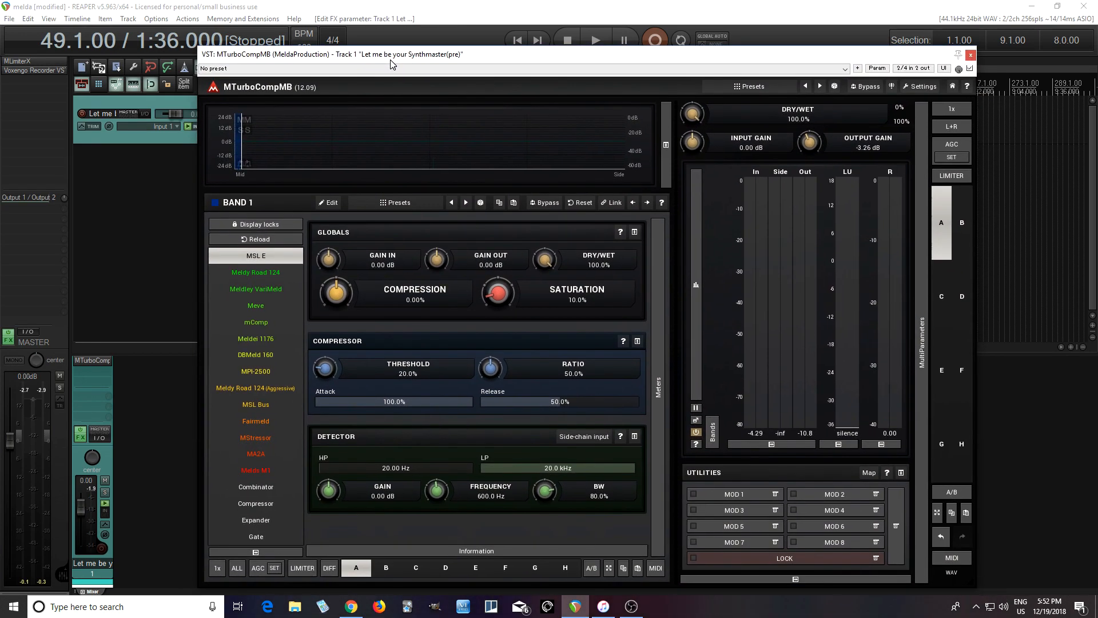
pyautogui.click(267, 428)
pyautogui.moveTo(530, 58); pyautogui.dragTo(542, 86)
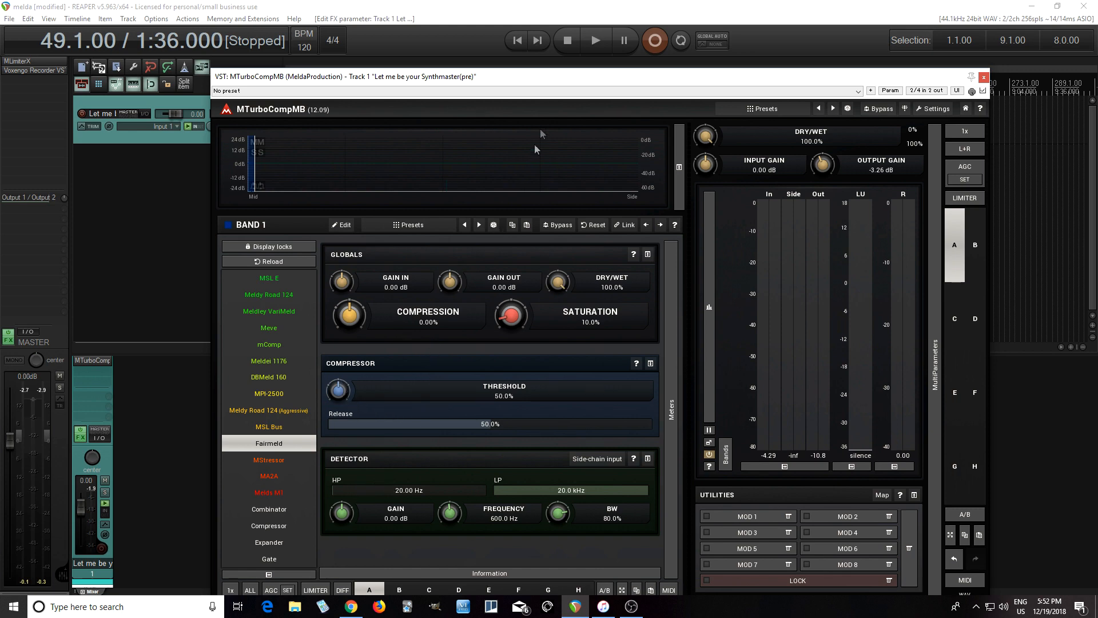
pyautogui.moveTo(553, 83); pyautogui.dragTo(538, 167)
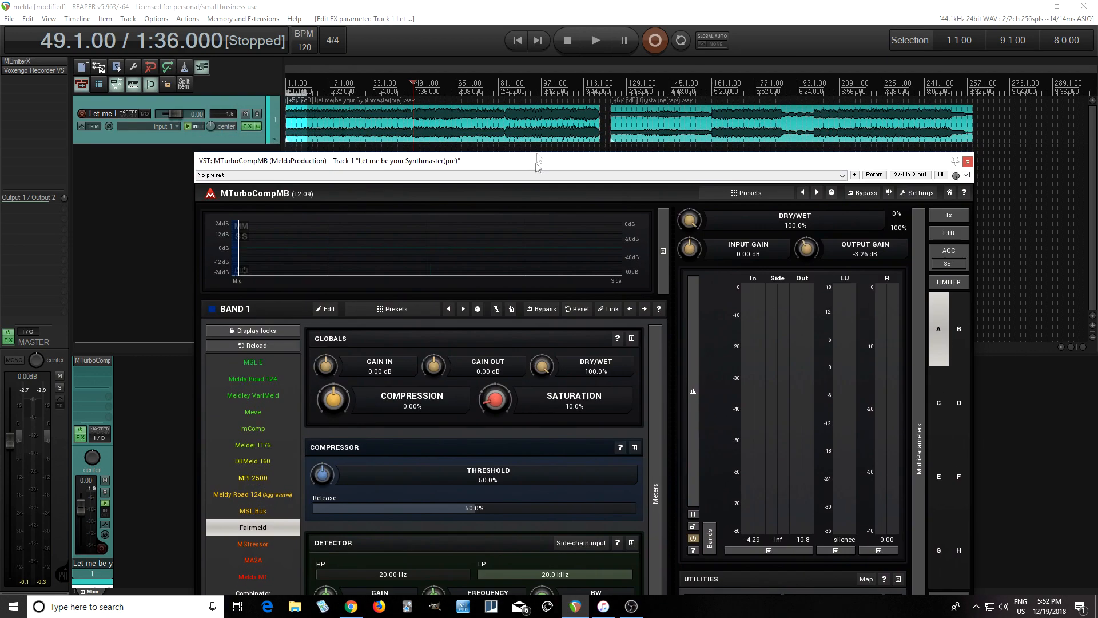
# - Solo band 1 and raise its detector high-pass frequency to 124.8 Hz during playback
pyautogui.click(598, 40)
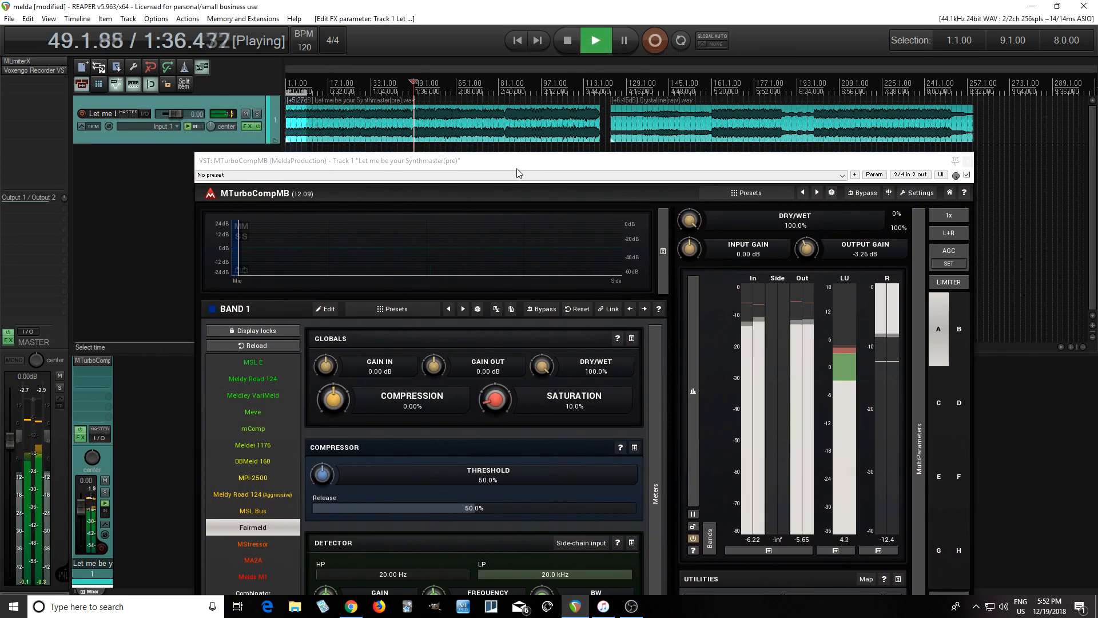
pyautogui.moveTo(516, 167); pyautogui.dragTo(529, 131)
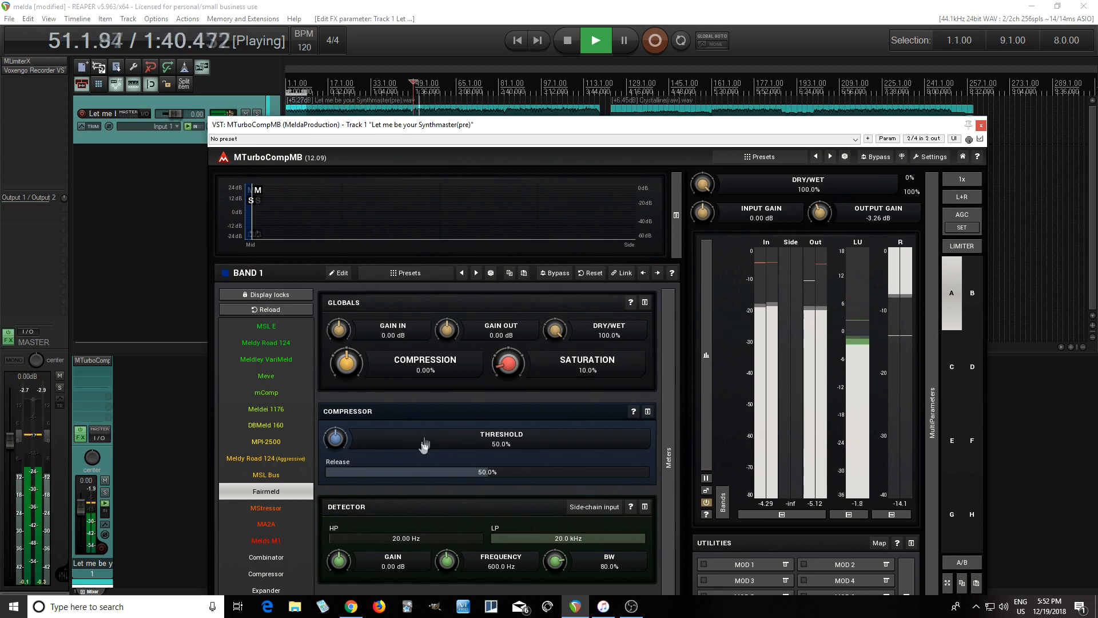
pyautogui.moveTo(356, 534); pyautogui.dragTo(407, 535)
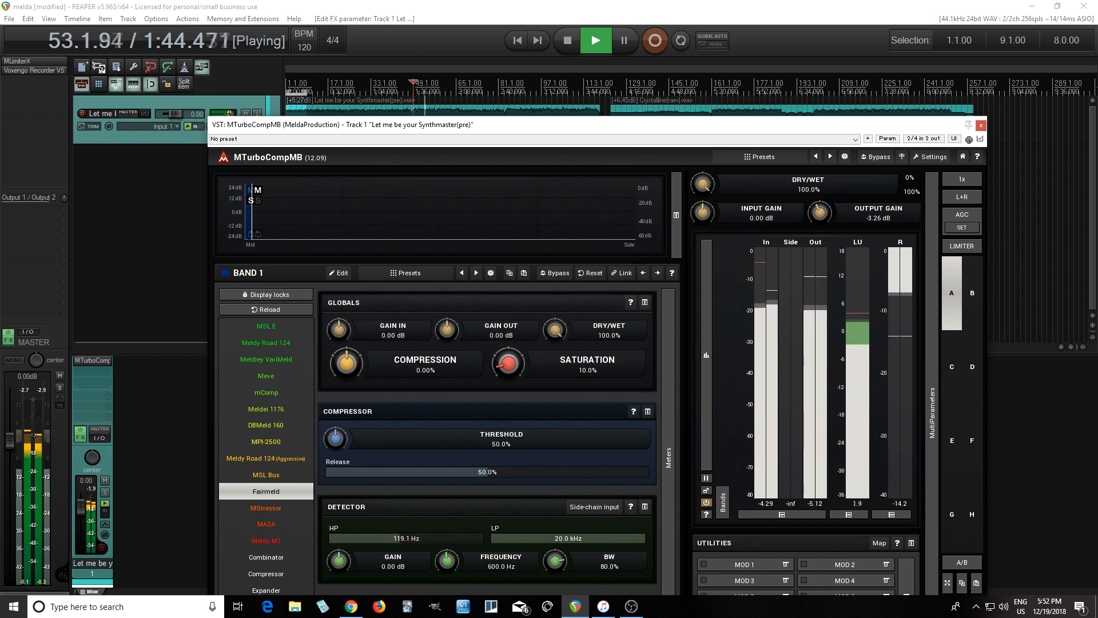
# - Try low and high thresholds on band 1, settling on 54.8%, and set the detector high-pass to 132.8 Hz
pyautogui.moveTo(334, 439); pyautogui.dragTo(334, 503)
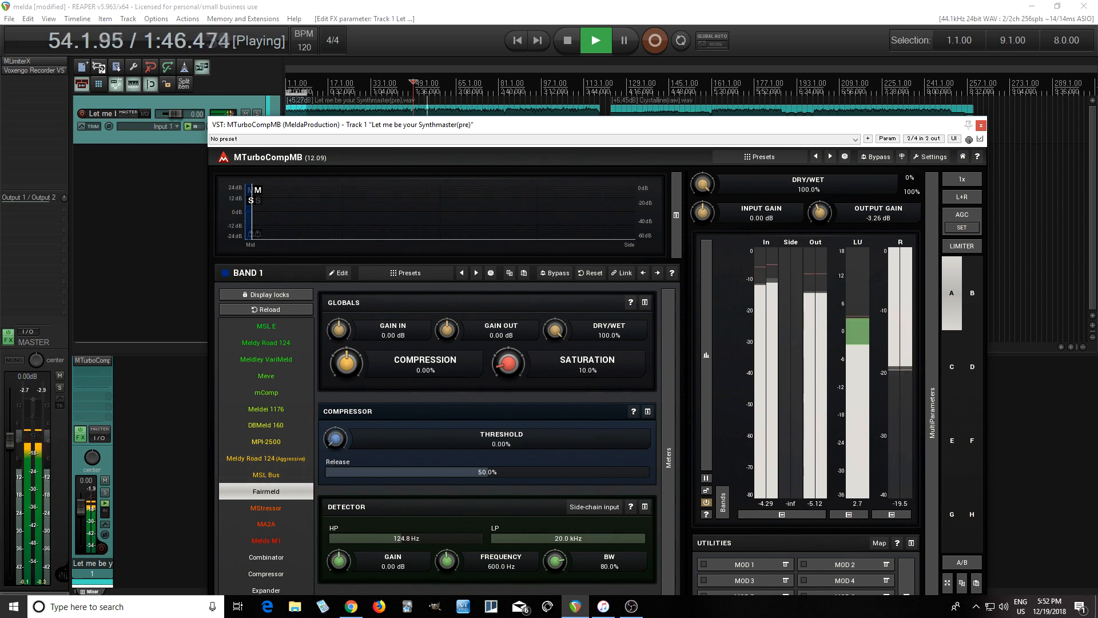
pyautogui.moveTo(336, 438); pyautogui.dragTo(335, 366)
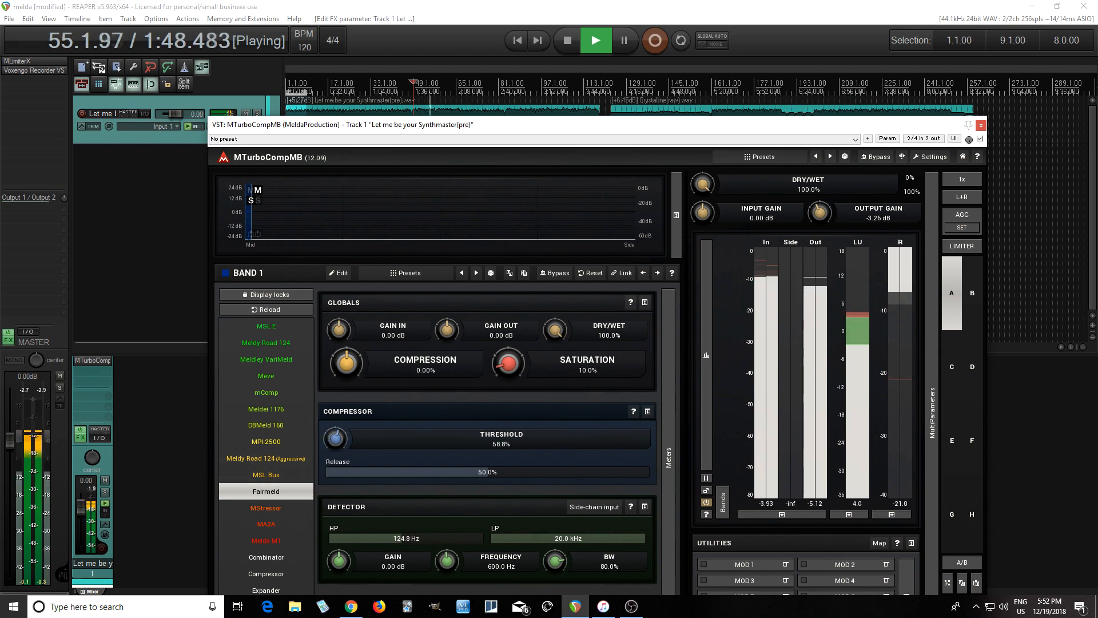
pyautogui.moveTo(335, 439); pyautogui.dragTo(335, 436)
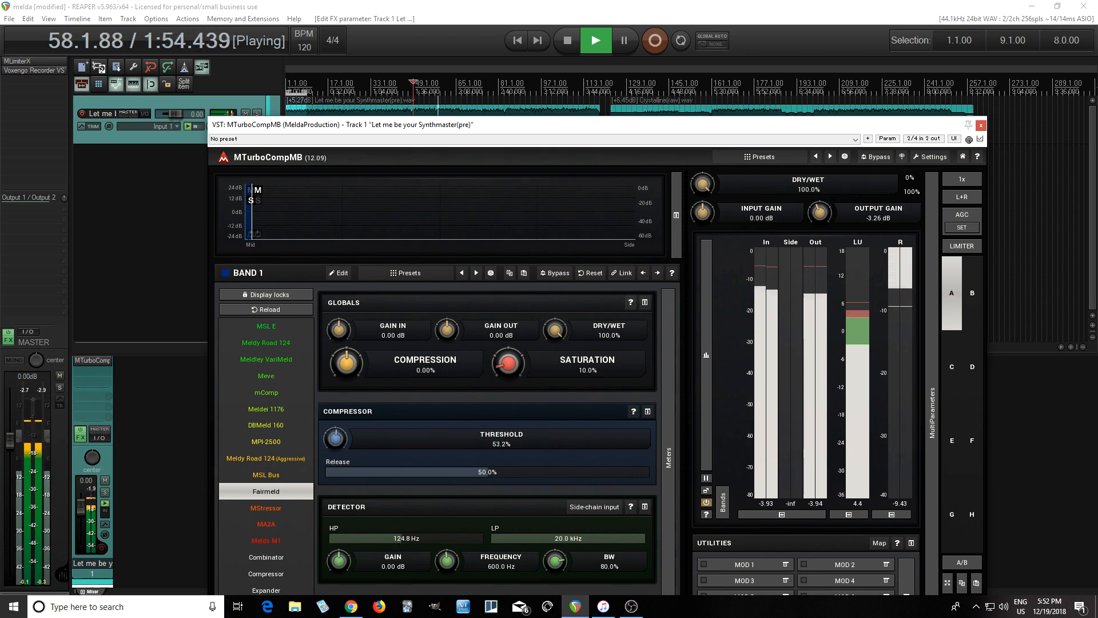
pyautogui.moveTo(336, 438); pyautogui.dragTo(336, 437)
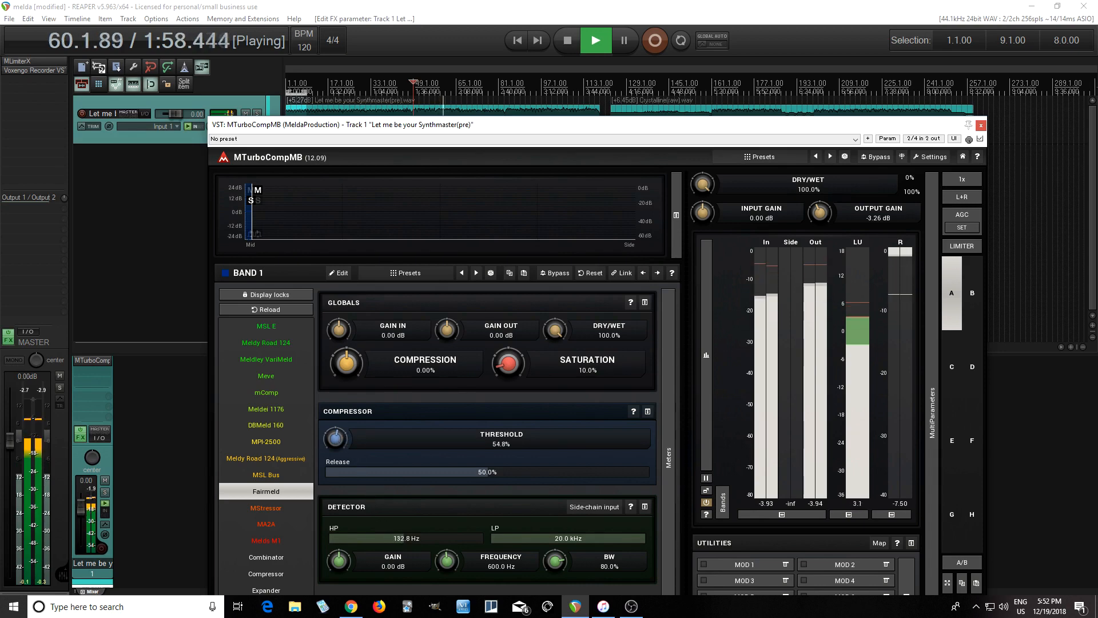
# - Set band 1's release to 37.2% and its compression to -15.2%, and stop playback
pyautogui.moveTo(448, 467); pyautogui.dragTo(406, 468)
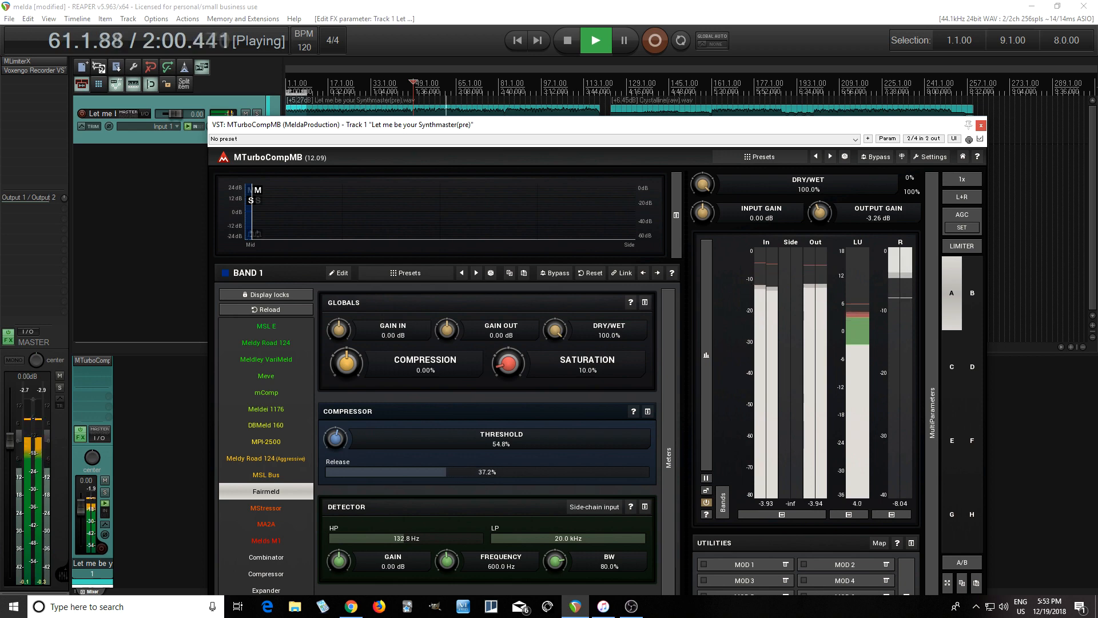
pyautogui.moveTo(347, 363); pyautogui.dragTo(347, 366)
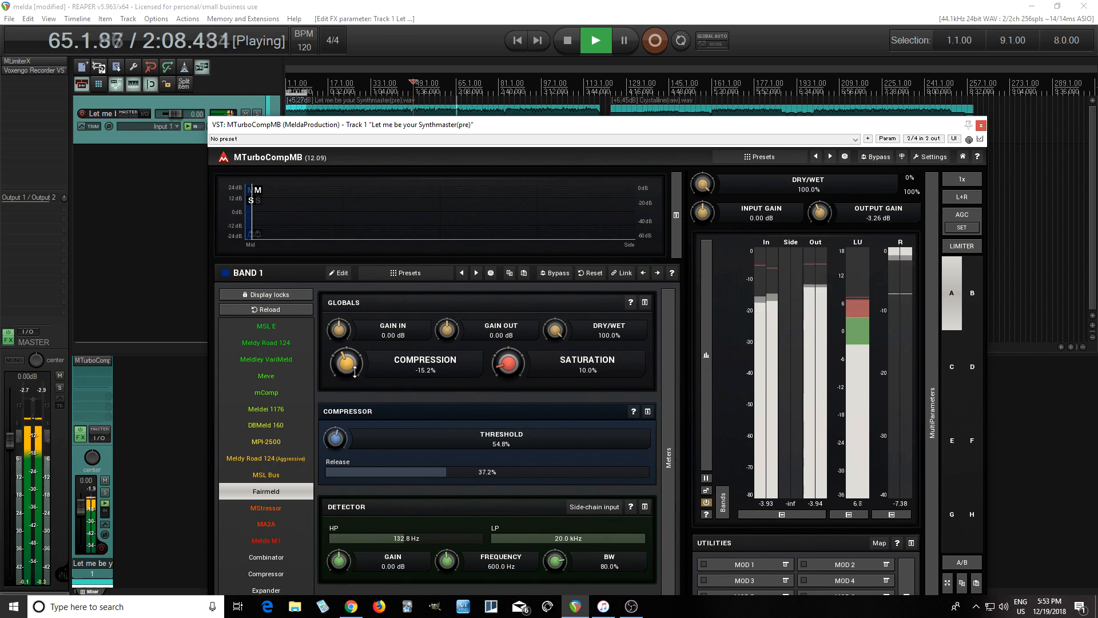
pyautogui.click(575, 40)
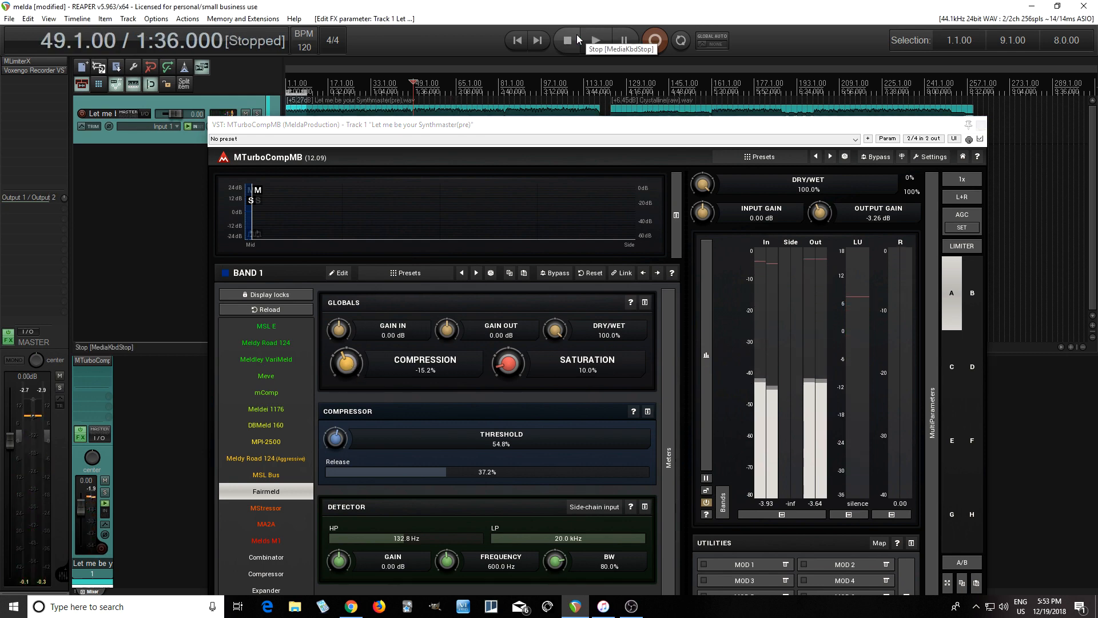
# - Solo band 2, audition it with the detector high-pass at 61.71 Hz, and load the Fairmeld compressor into it
pyautogui.click(258, 205)
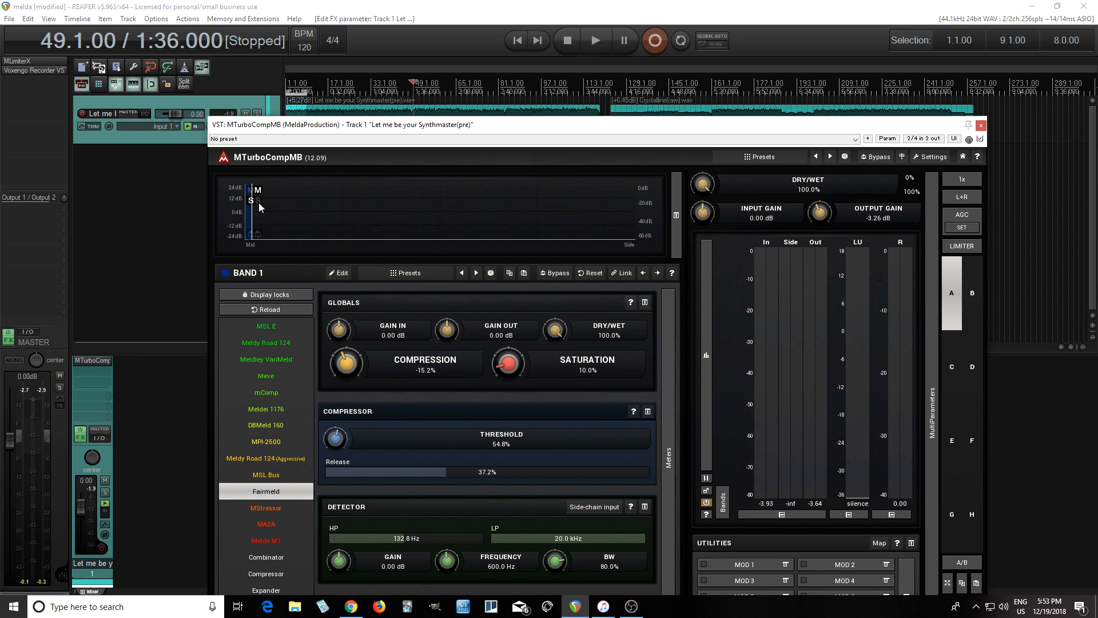
pyautogui.click(593, 45)
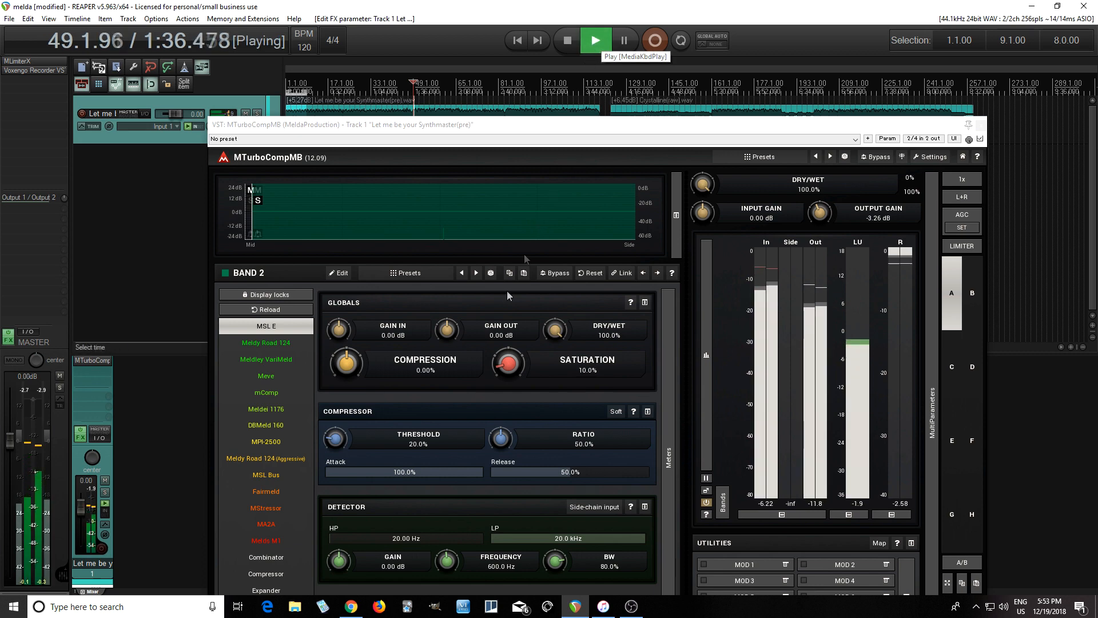
pyautogui.moveTo(379, 538); pyautogui.dragTo(423, 539)
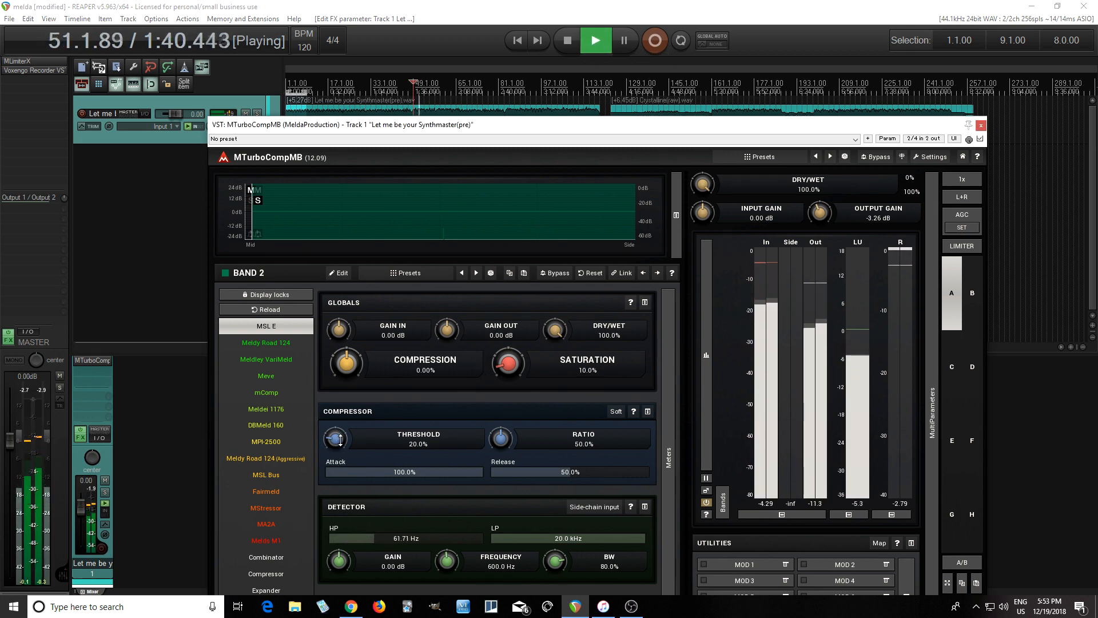
pyautogui.click(561, 49)
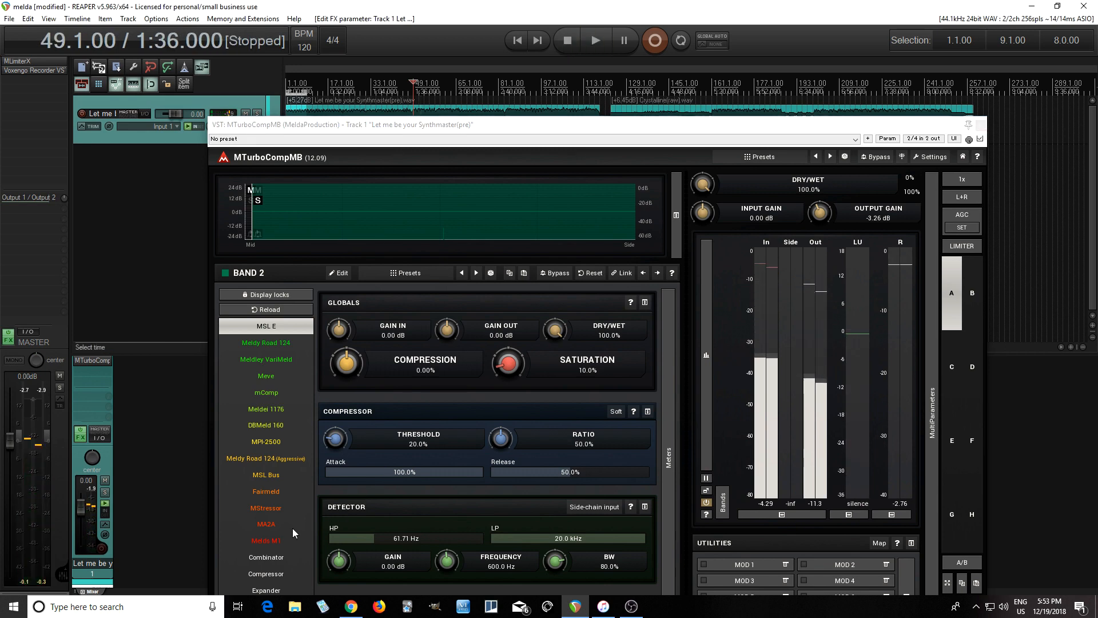
pyautogui.click(266, 492)
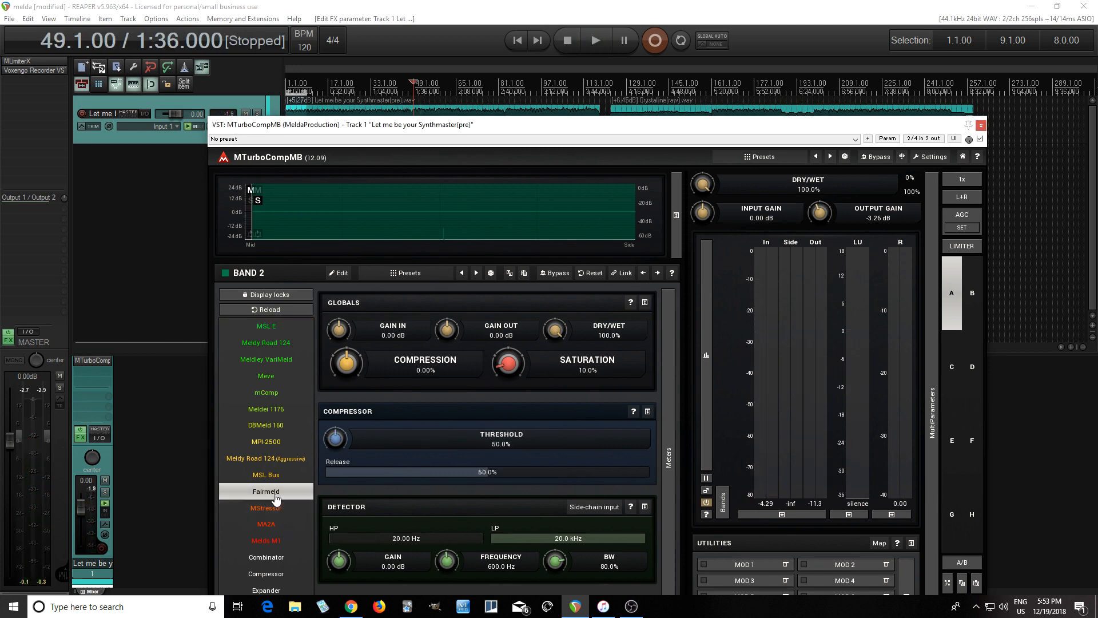
# - Audition band 2 and set its threshold to 62.8%, compression to -11.2% and saturation to 25.2%
pyautogui.click(598, 40)
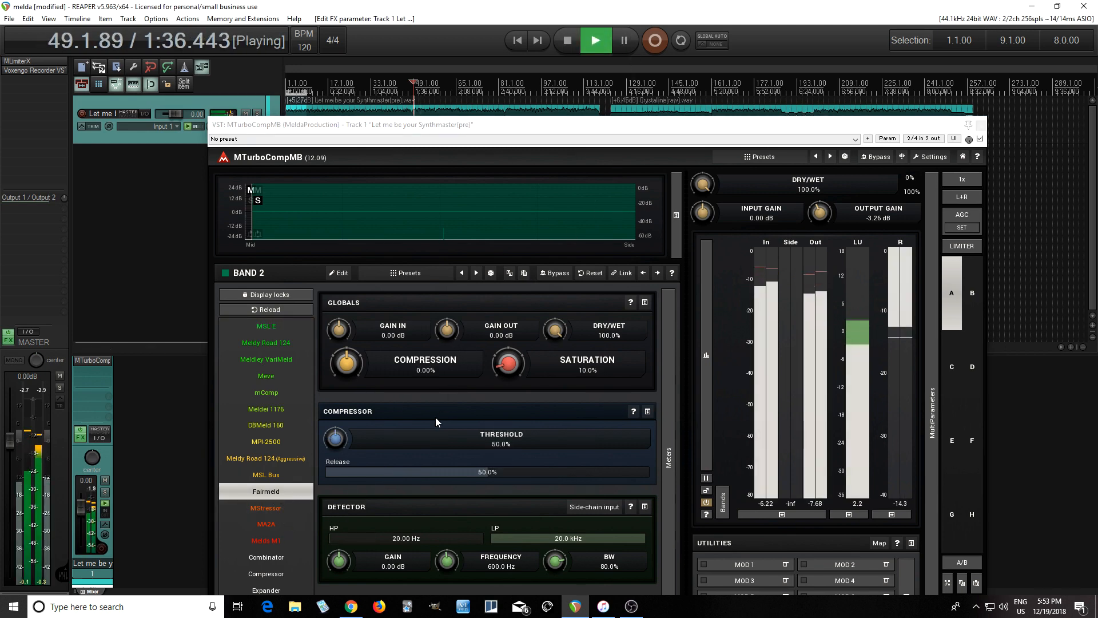
pyautogui.moveTo(338, 440)
pyautogui.mouseDown()
pyautogui.moveTo(338, 464)
pyautogui.moveTo(338, 420)
pyautogui.mouseUp()
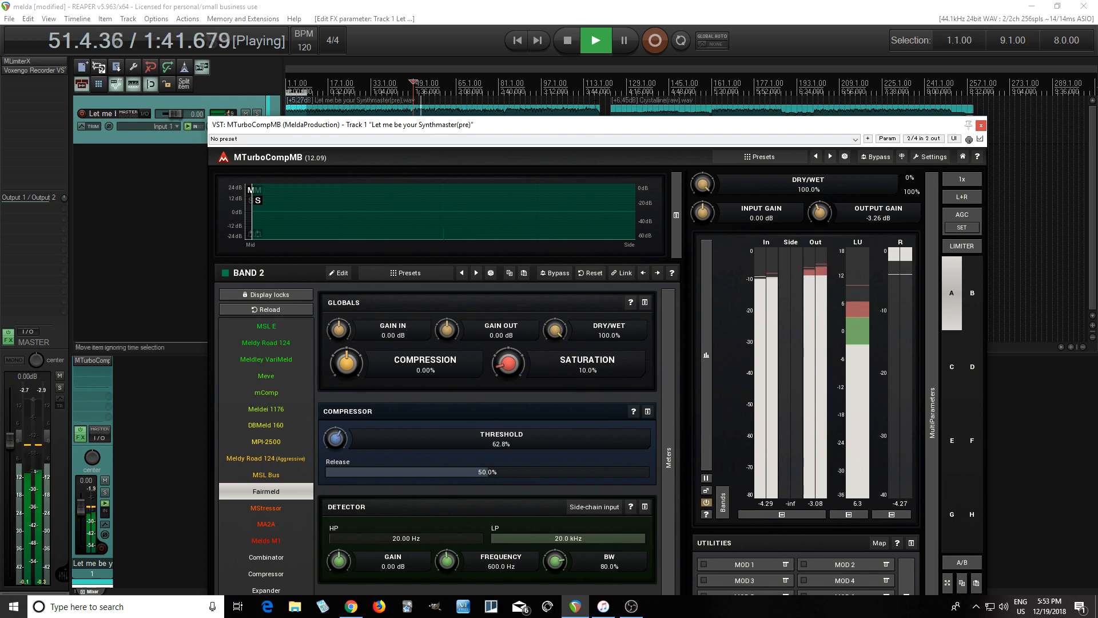
pyautogui.click(571, 44)
pyautogui.moveTo(347, 364); pyautogui.dragTo(346, 369)
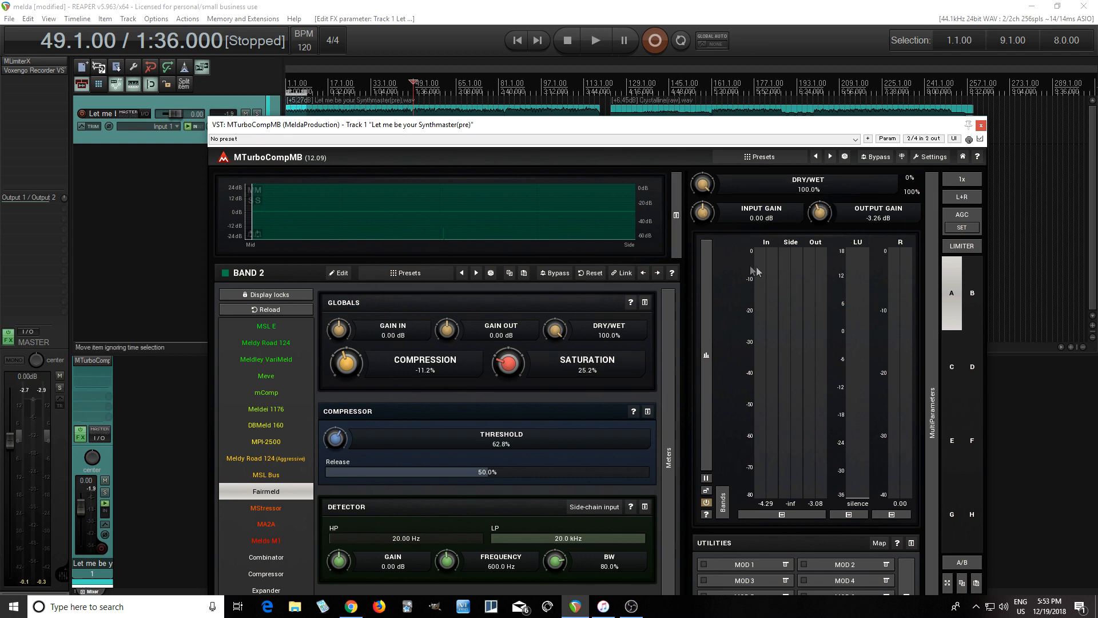
# - Play the full mix without soloed bands and lower the plugin's output gain to -10.18 dB, ending with playback stopped
pyautogui.click(595, 40)
pyautogui.moveTo(820, 212); pyautogui.dragTo(820, 230)
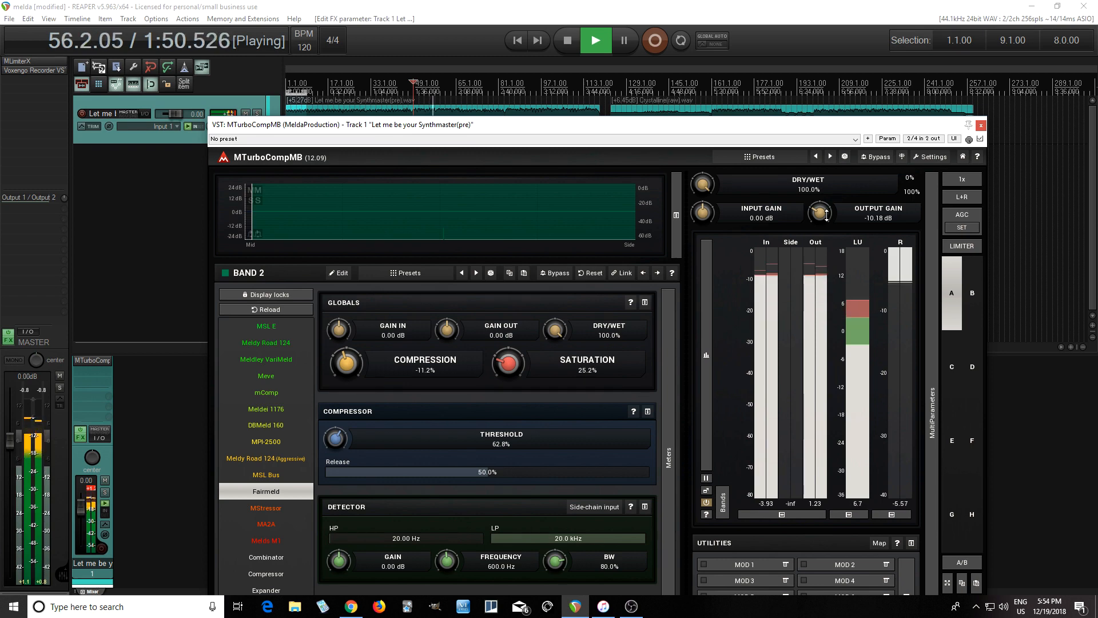
pyautogui.click(571, 47)
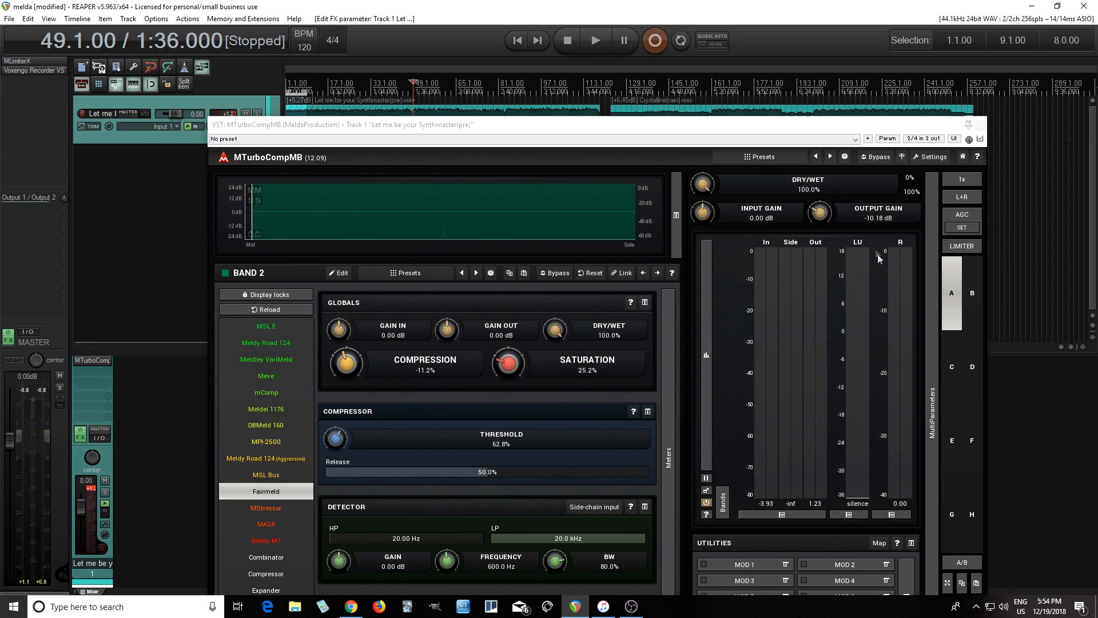
# - Compare the bypassed and compressed sound of the whole plugin several times during playback, leaving the plugin active and playback stopped
pyautogui.click(879, 164)
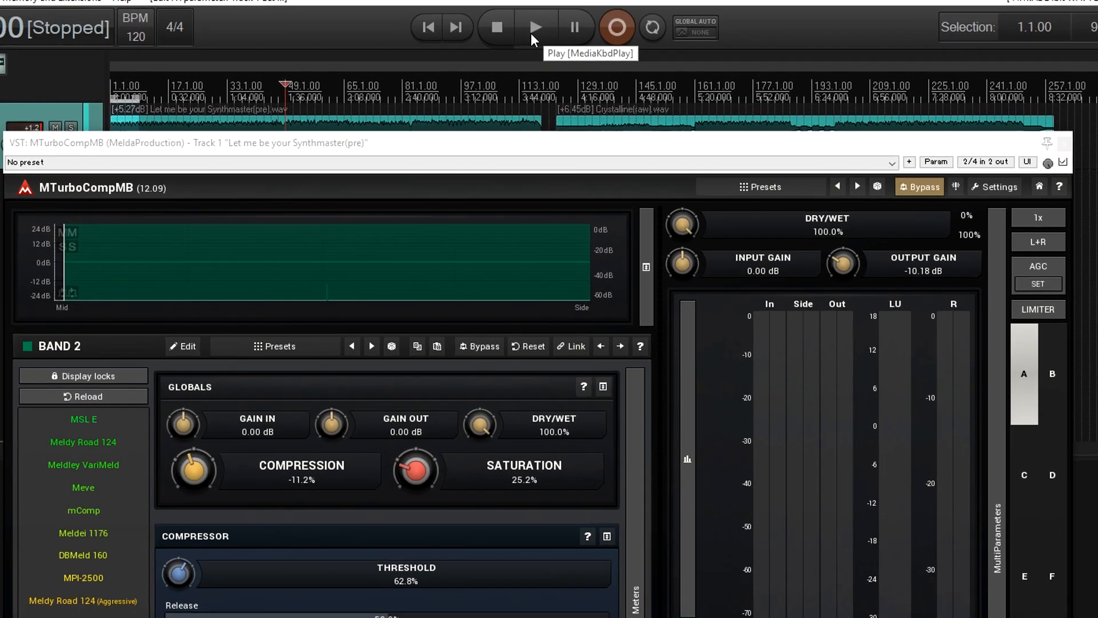
pyautogui.click(583, 39)
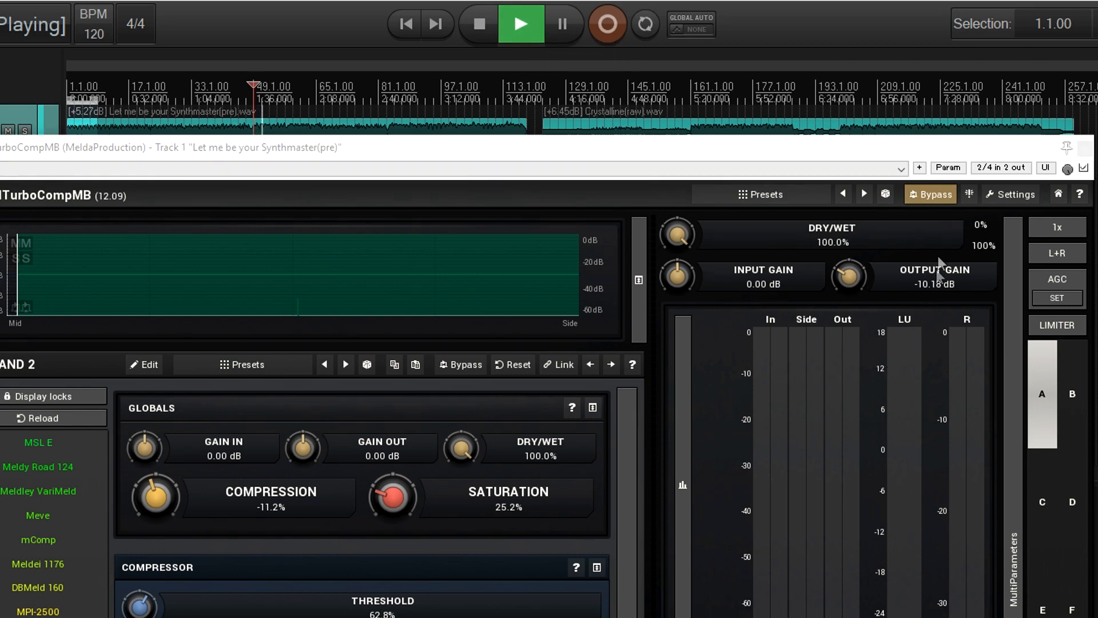
pyautogui.click(931, 196)
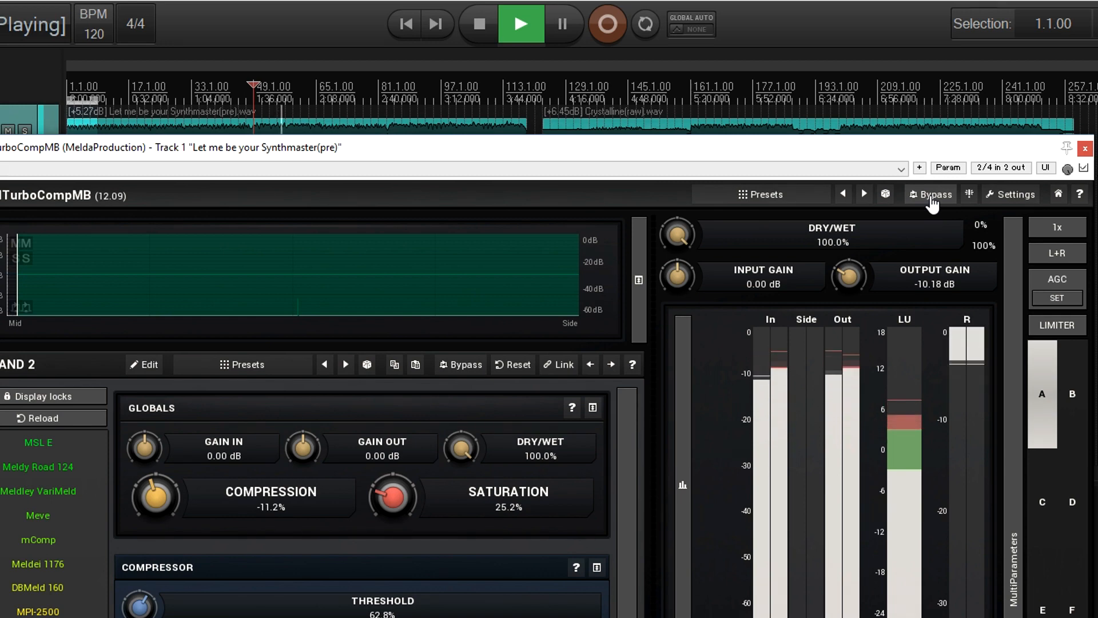
pyautogui.click(932, 197)
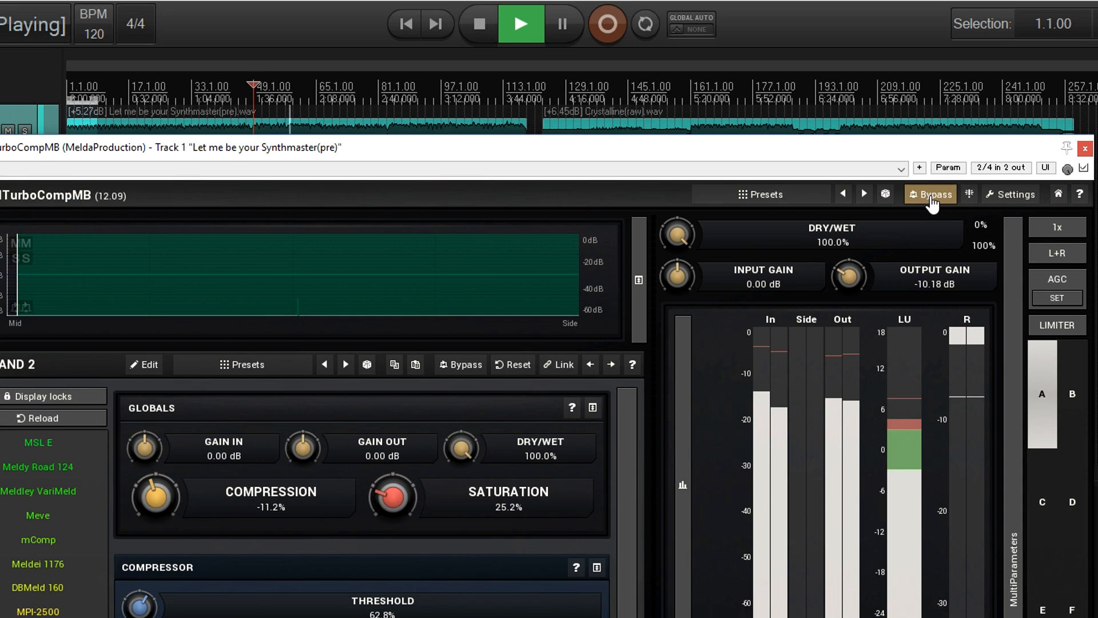
pyautogui.click(933, 197)
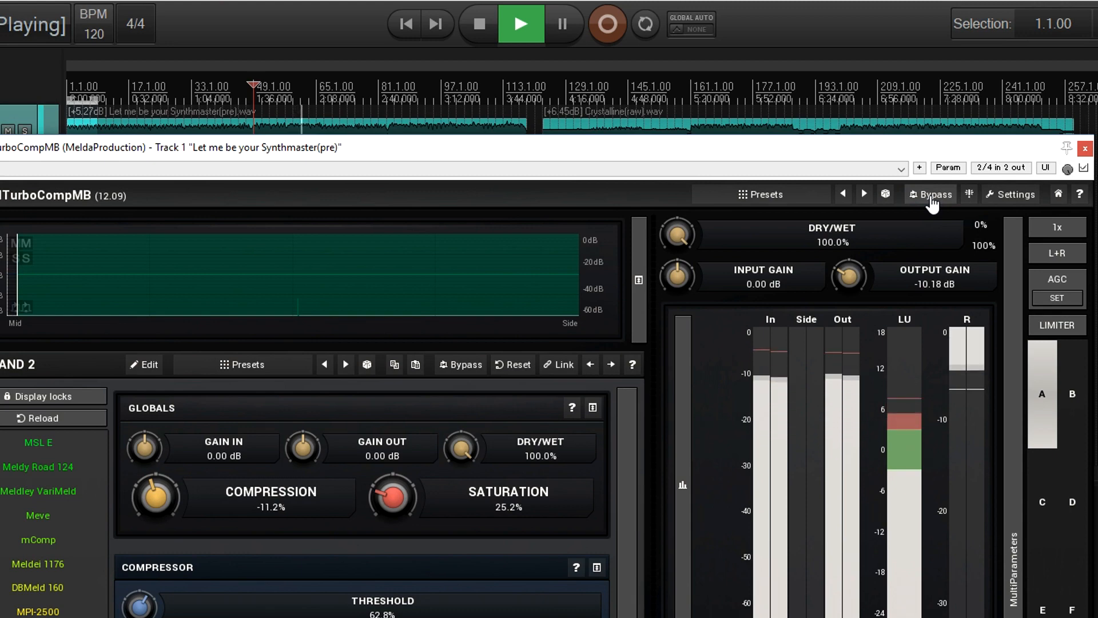
pyautogui.click(933, 197)
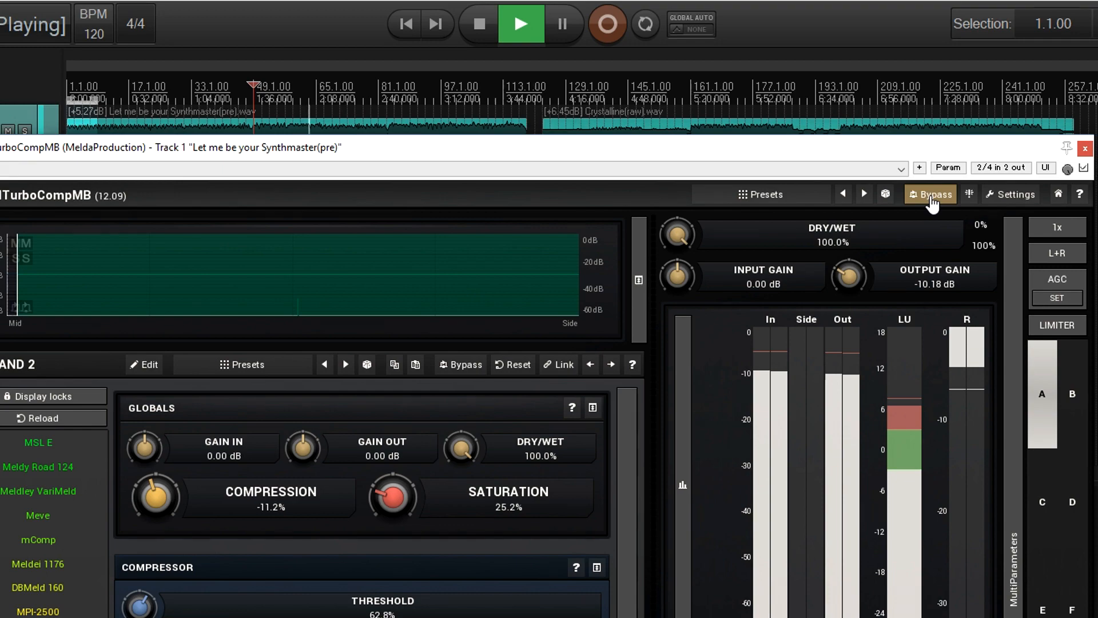
pyautogui.click(931, 198)
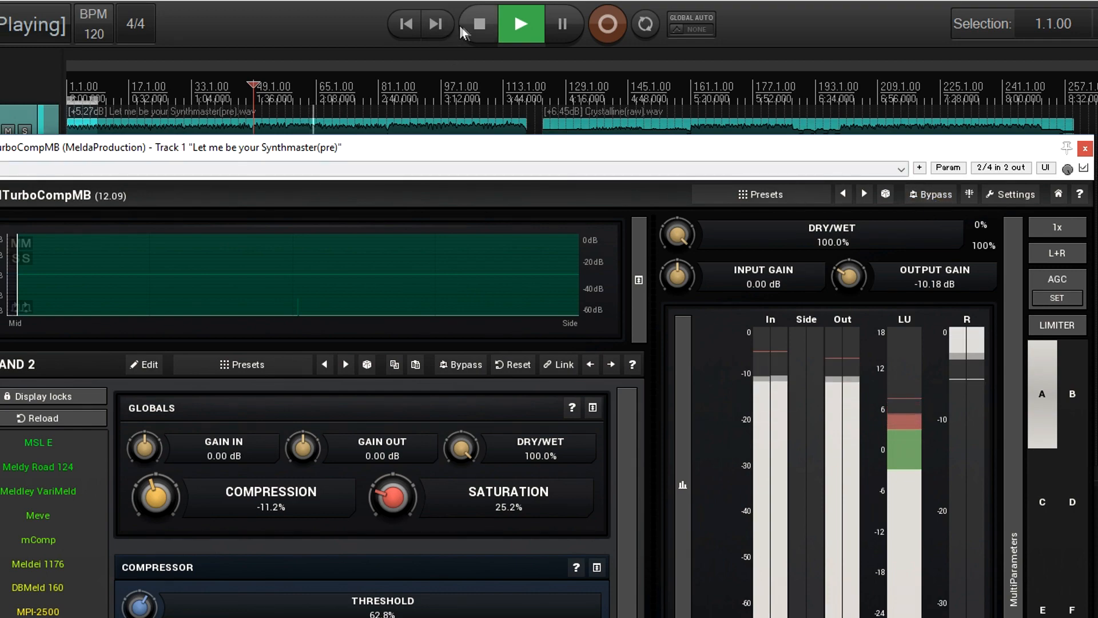
pyautogui.click(477, 34)
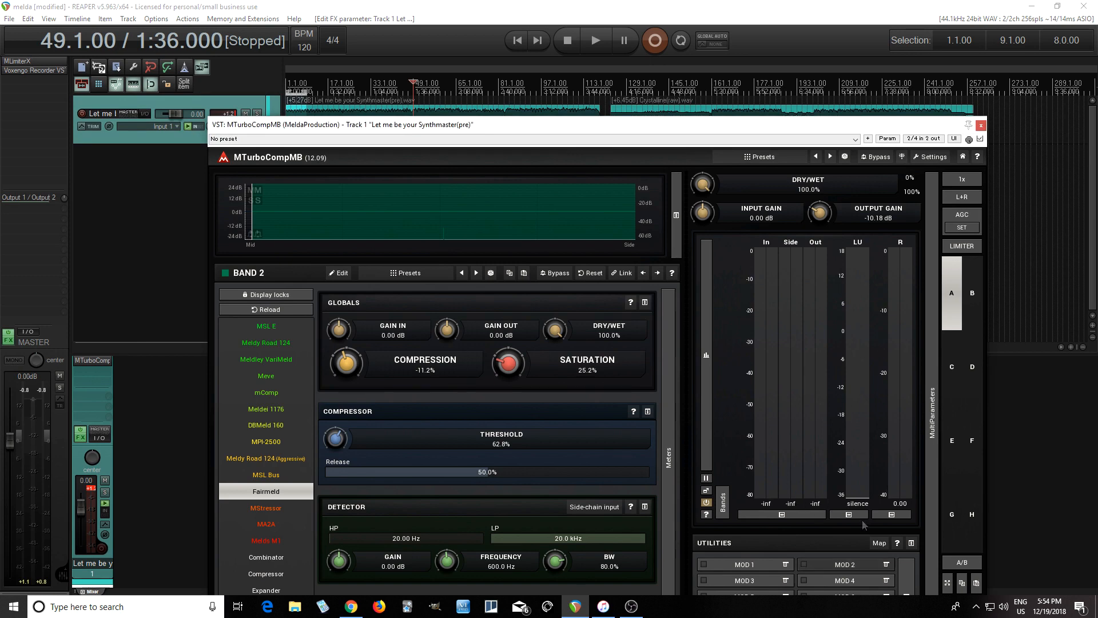
# - Switch the band crossover to Panorama and move the split between the two bands to about the center
pyautogui.moveTo(444, 124); pyautogui.dragTo(474, 57)
pyautogui.click(400, 207)
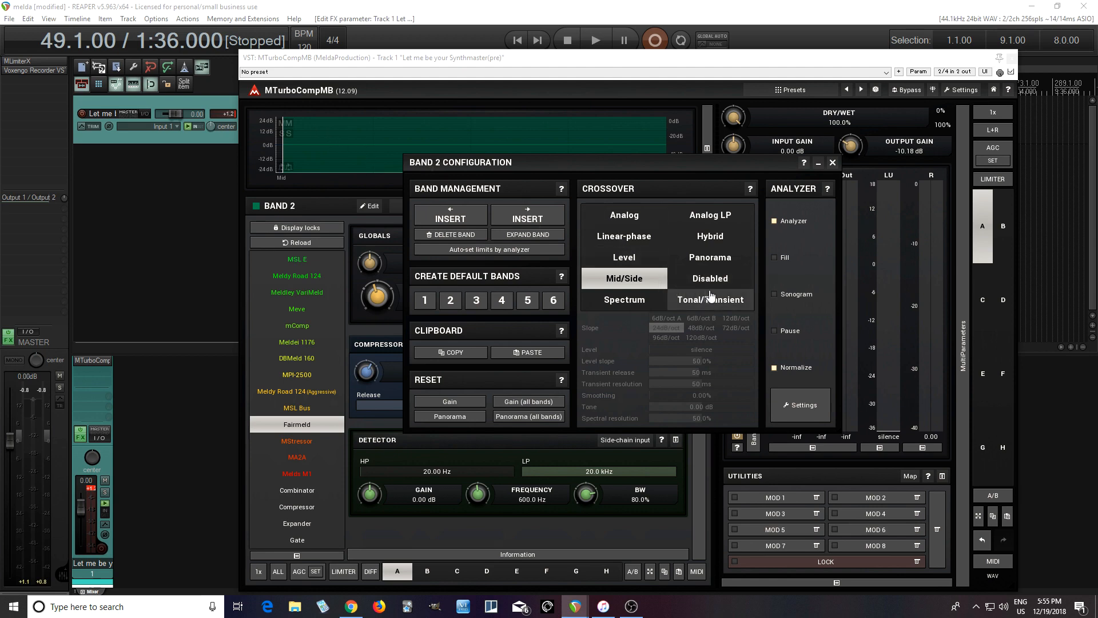
pyautogui.click(709, 259)
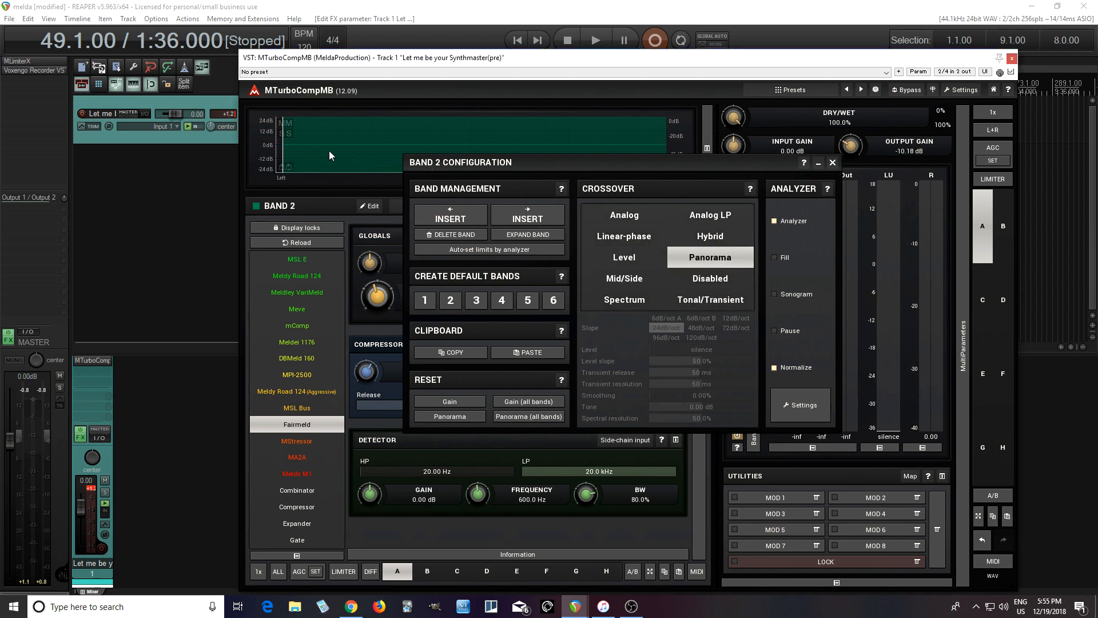
pyautogui.click(833, 163)
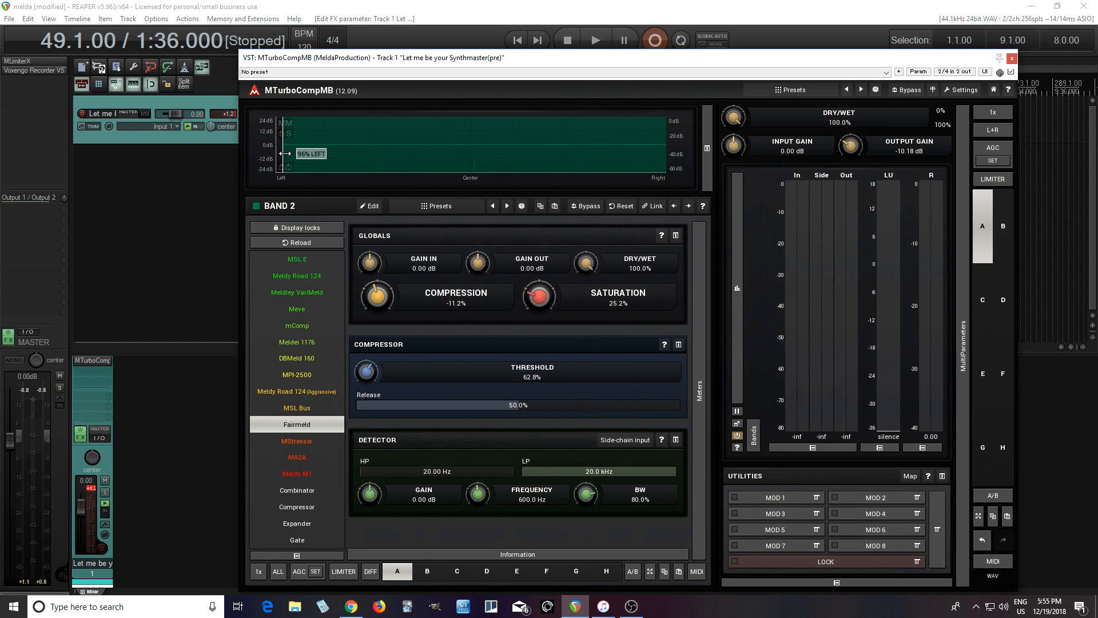
pyautogui.moveTo(286, 154); pyautogui.dragTo(463, 151)
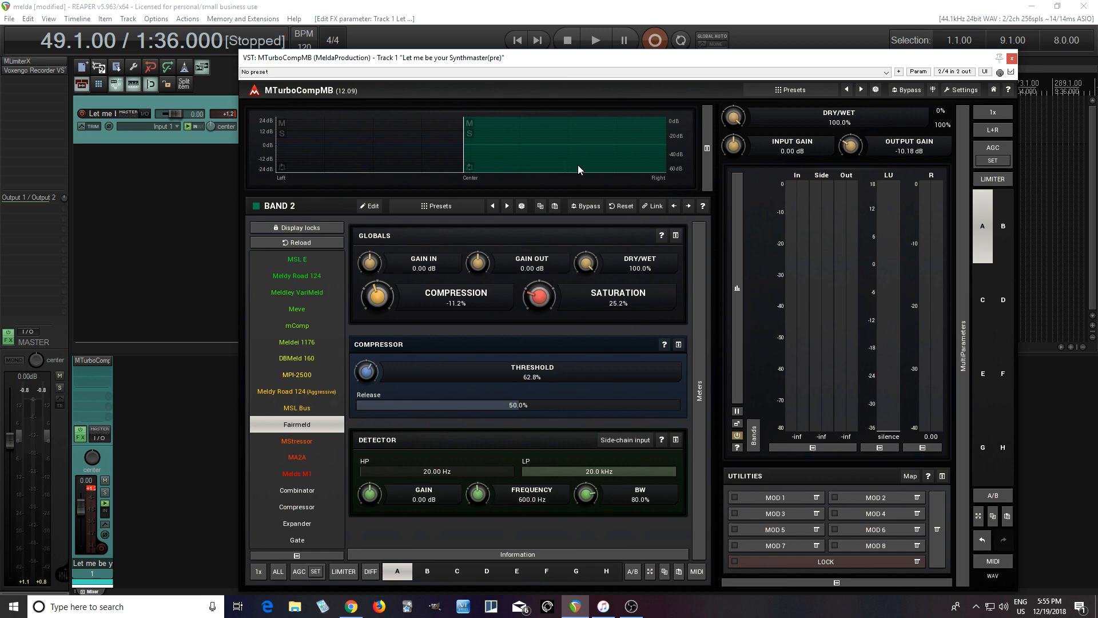
# - Open the configuration of band 2
pyautogui.rightClick(565, 158)
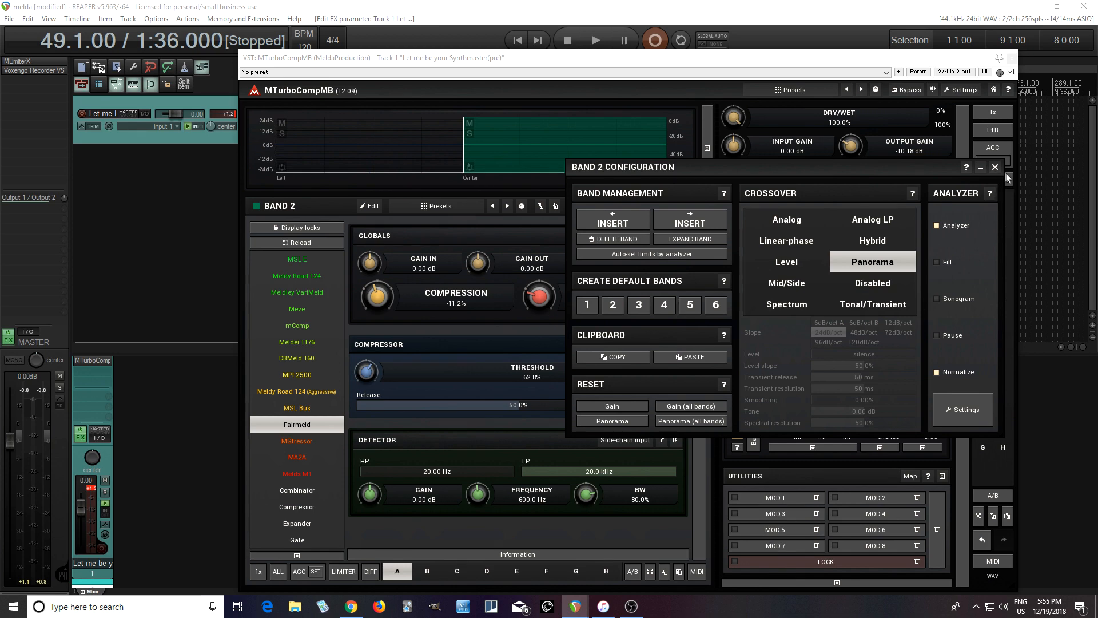